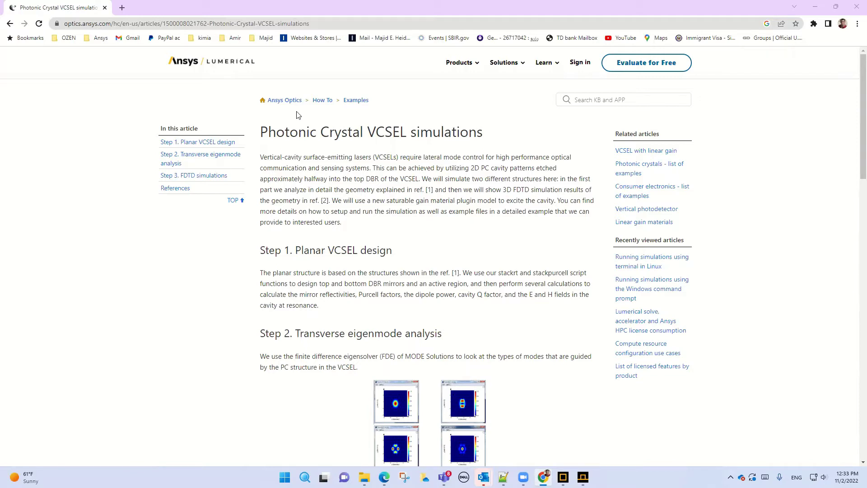
# Read the article's title, web address and introduction, highlighting the passages on 2D PC cavity patterns and the top DBR of the VCSEL.
pyautogui.moveTo(260, 131); pyautogui.dragTo(496, 134)
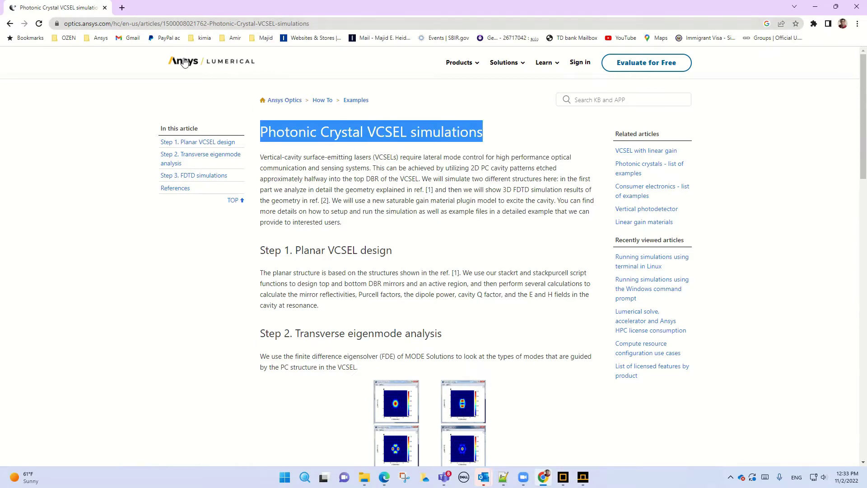
pyautogui.click(200, 24)
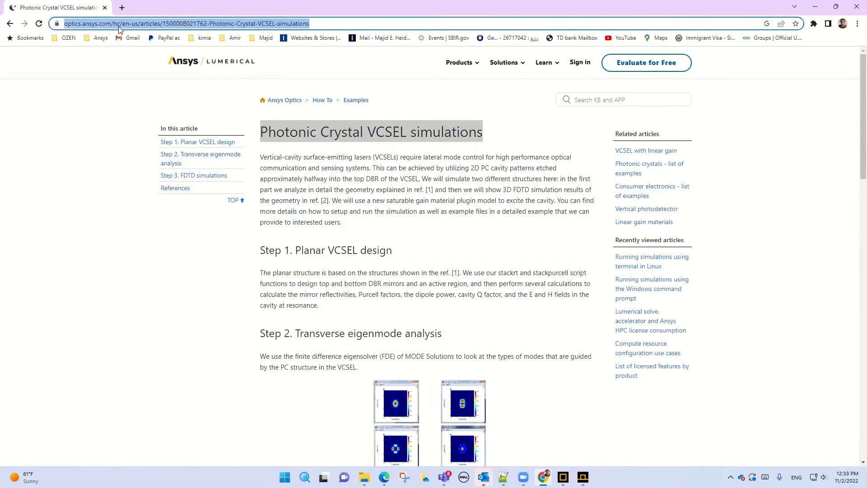
pyautogui.click(315, 168)
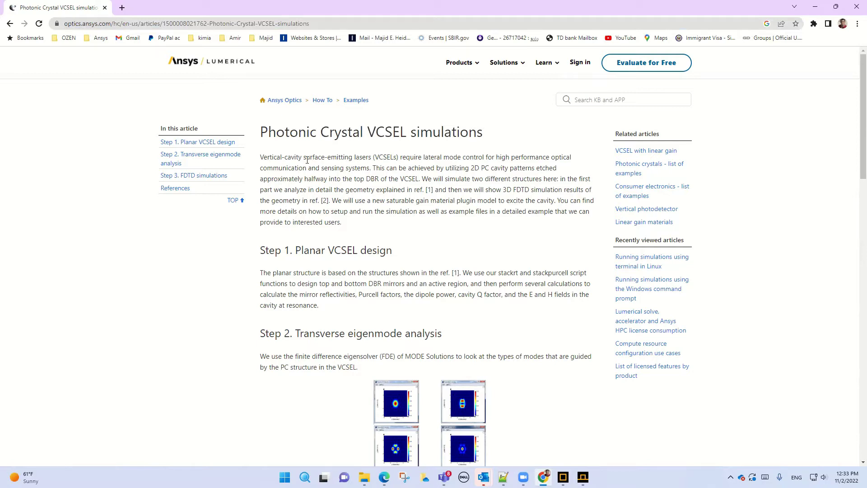
pyautogui.moveTo(264, 157); pyautogui.dragTo(367, 168)
pyautogui.click(441, 170)
pyautogui.moveTo(471, 168); pyautogui.dragTo(522, 168)
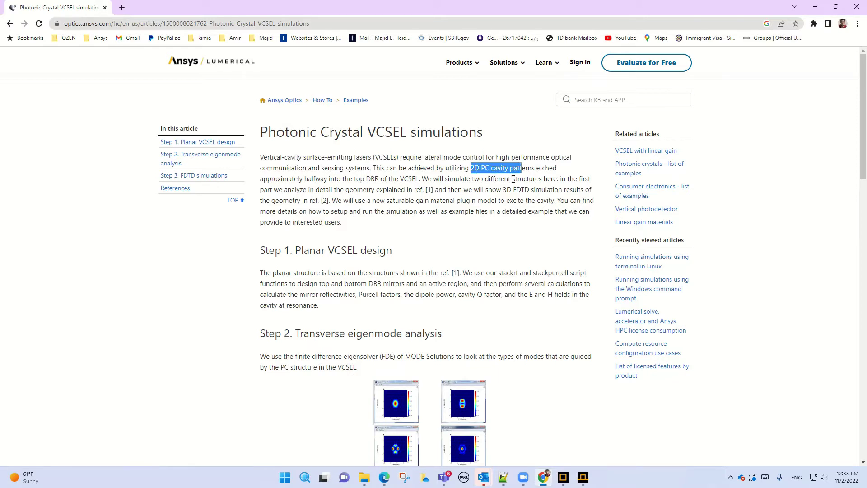
pyautogui.click(344, 179)
pyautogui.moveTo(343, 180); pyautogui.dragTo(421, 180)
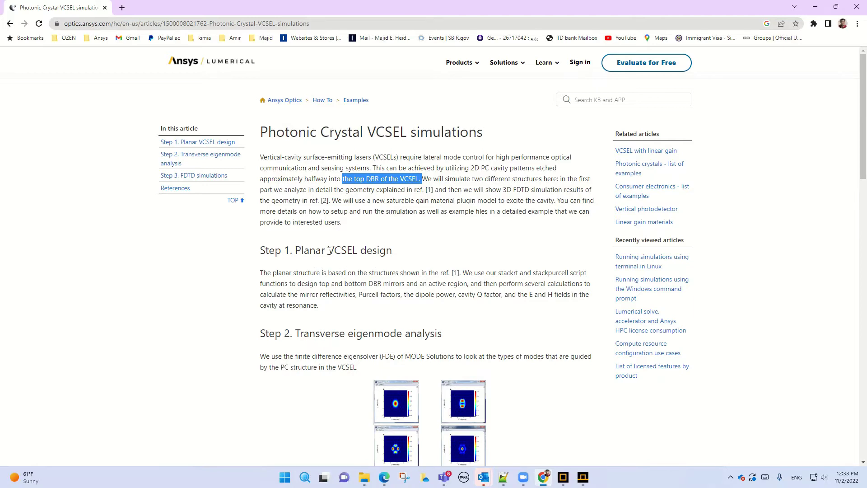
# Review the article's planar design, transverse eigenmode and FDTD simulation sections, then highlight the two references.
pyautogui.moveTo(328, 250); pyautogui.dragTo(393, 252)
pyautogui.scroll(-2, 341, 280)
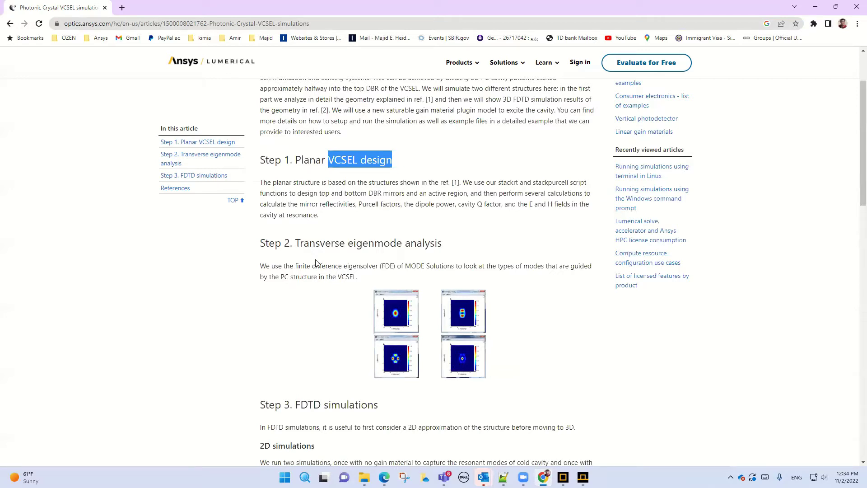
pyautogui.scroll(-3, 316, 263)
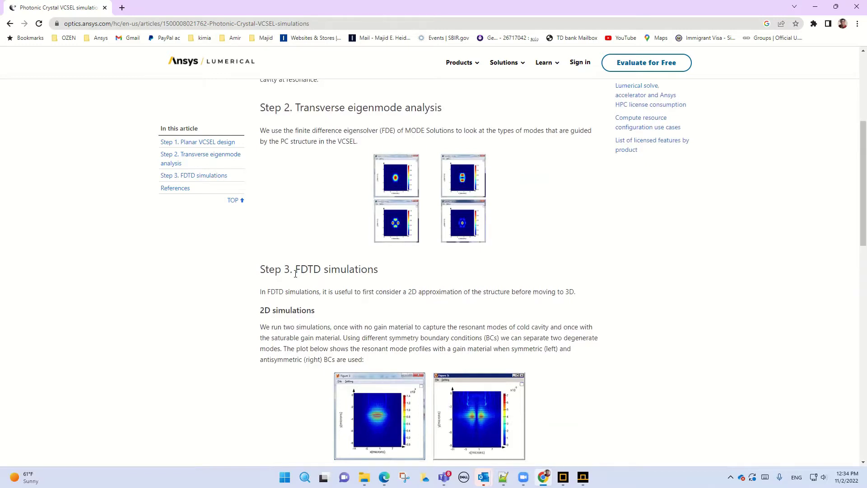
pyautogui.scroll(-5, 280, 311)
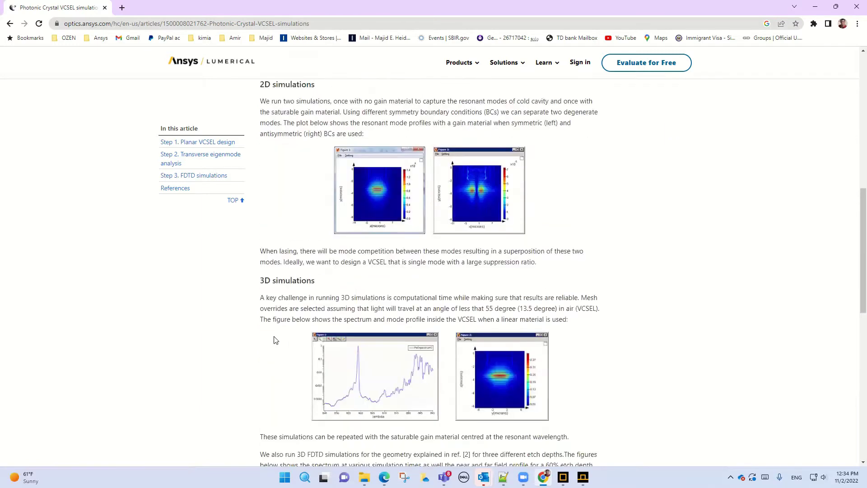
pyautogui.scroll(-2, 348, 356)
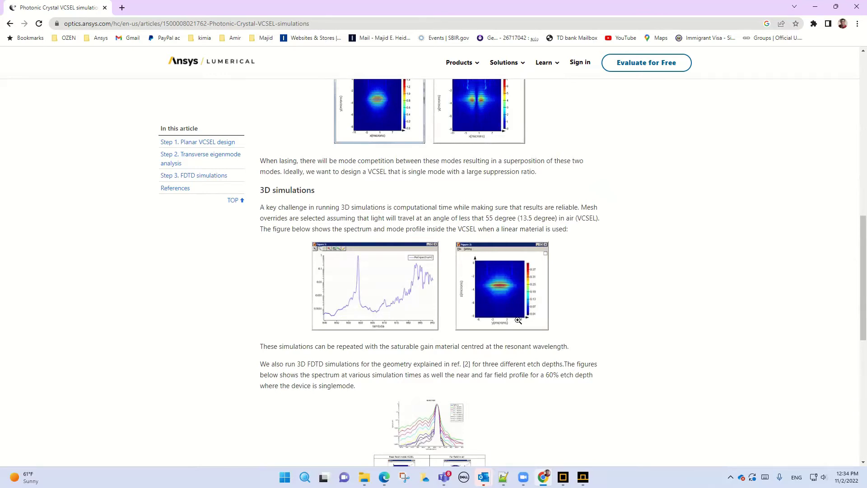
pyautogui.scroll(-4, 437, 306)
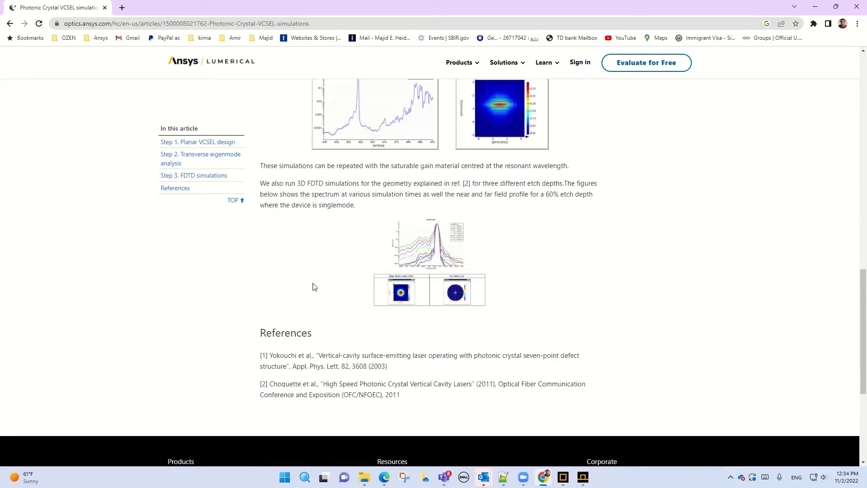
pyautogui.moveTo(269, 356); pyautogui.dragTo(405, 399)
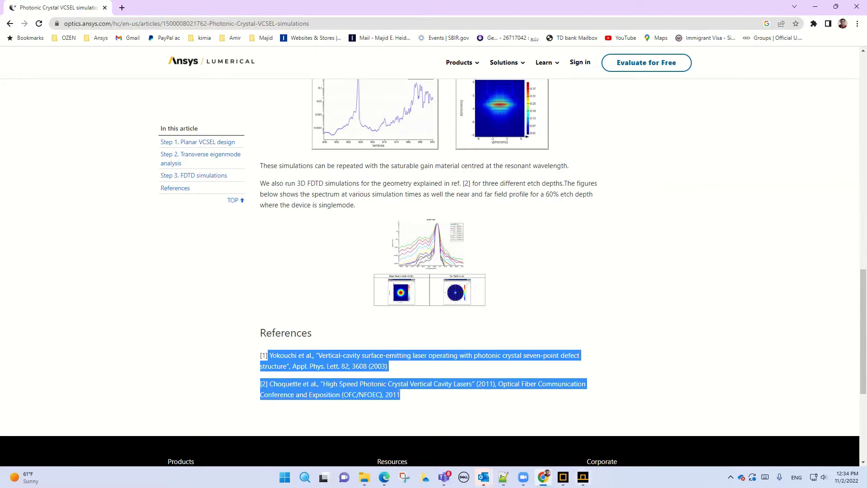
# Switch to the Snipping Tool capture and, with a red pen, link GaAs_substrate and bottomDBR to their layers in the XZ view.
pyautogui.moveTo(563, 477)
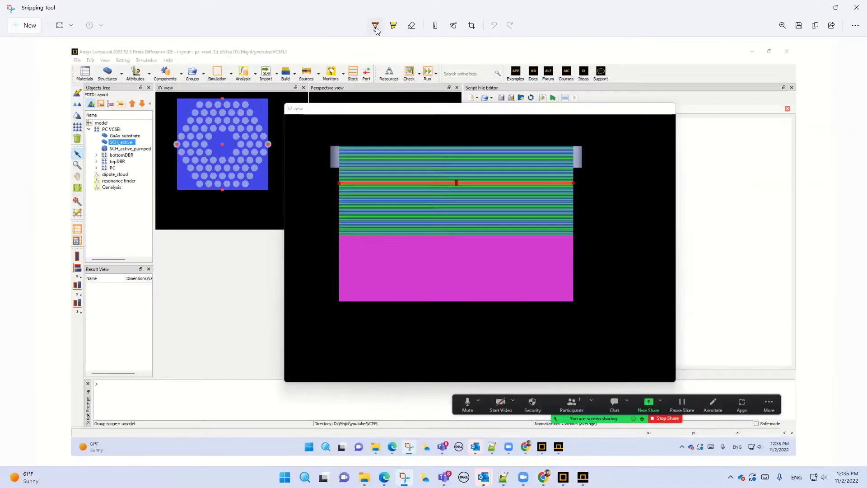
pyautogui.click(375, 25)
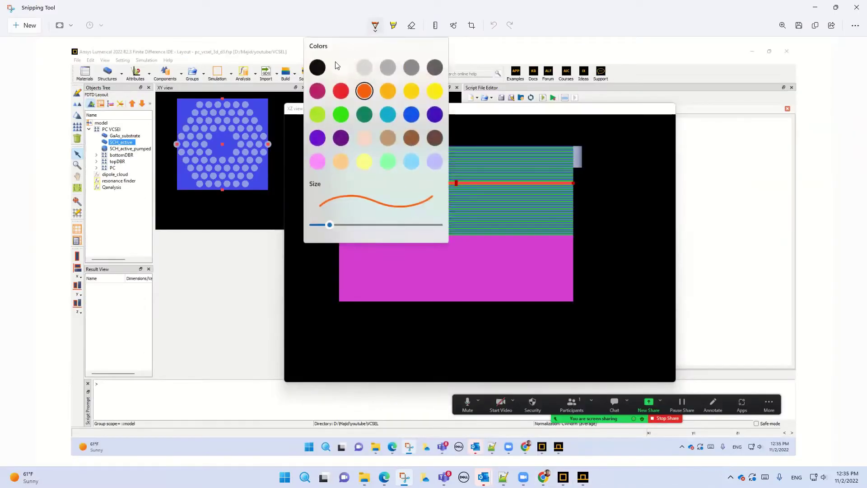
pyautogui.click(339, 92)
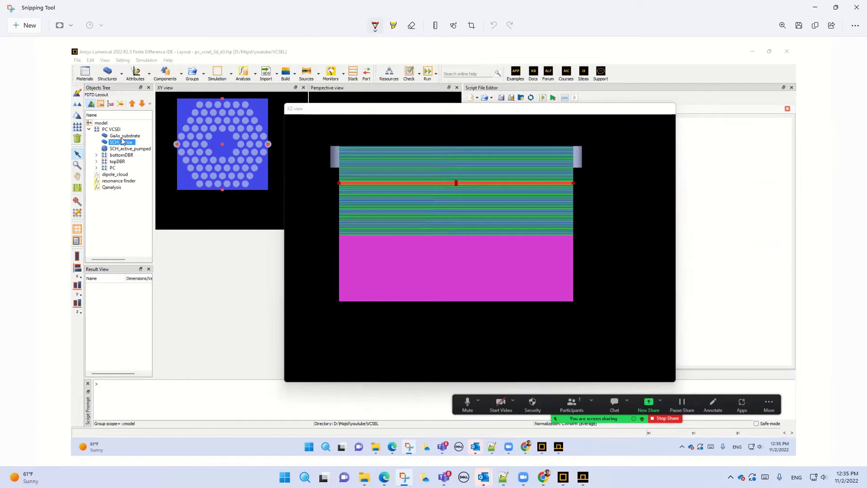
pyautogui.moveTo(142, 136)
pyautogui.mouseDown()
pyautogui.moveTo(106, 138)
pyautogui.moveTo(143, 138)
pyautogui.moveTo(168, 177)
pyautogui.moveTo(265, 238)
pyautogui.moveTo(343, 252)
pyautogui.mouseUp()
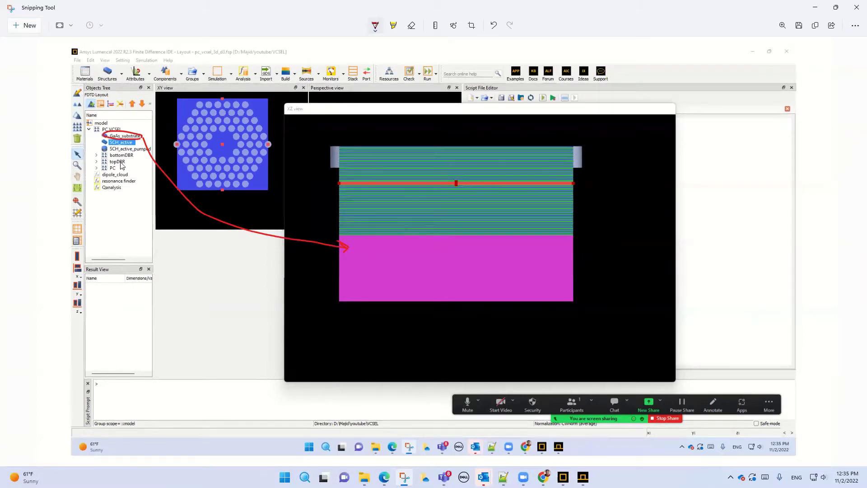
pyautogui.moveTo(129, 158)
pyautogui.mouseDown()
pyautogui.moveTo(102, 153)
pyautogui.moveTo(123, 159)
pyautogui.moveTo(219, 257)
pyautogui.moveTo(261, 263)
pyautogui.moveTo(305, 227)
pyautogui.moveTo(332, 216)
pyautogui.mouseUp()
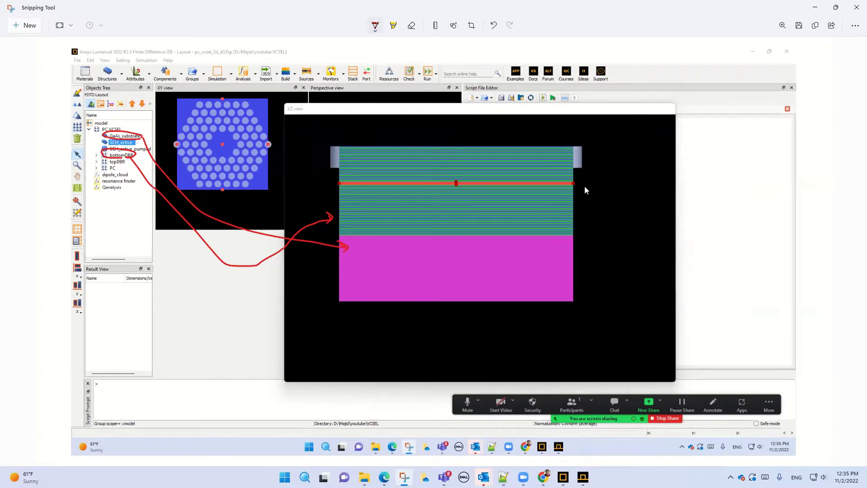
pyautogui.moveTo(583, 231); pyautogui.dragTo(579, 233)
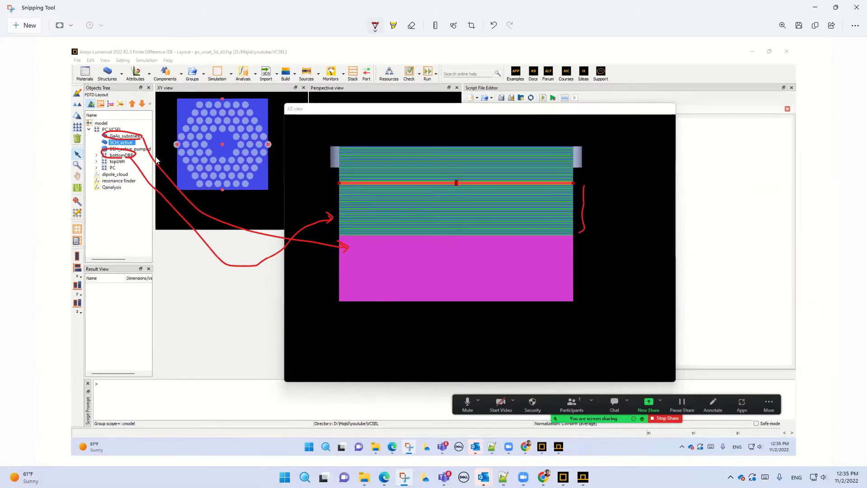
# With a dark pink pen, mark SCH_active and SCH_active_pumped, delimit the active layer's central region and label the layer 3.3.
pyautogui.click(378, 29)
pyautogui.click(318, 90)
pyautogui.moveTo(92, 143); pyautogui.dragTo(103, 143)
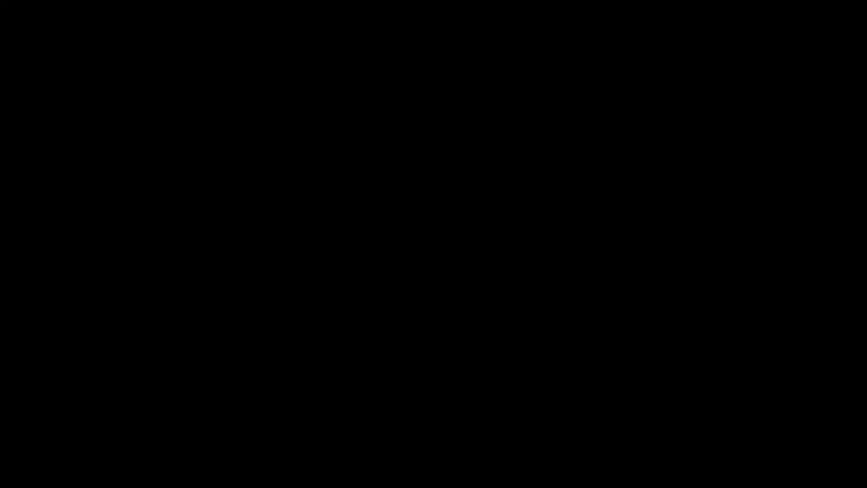
pyautogui.moveTo(424, 172); pyautogui.dragTo(425, 188)
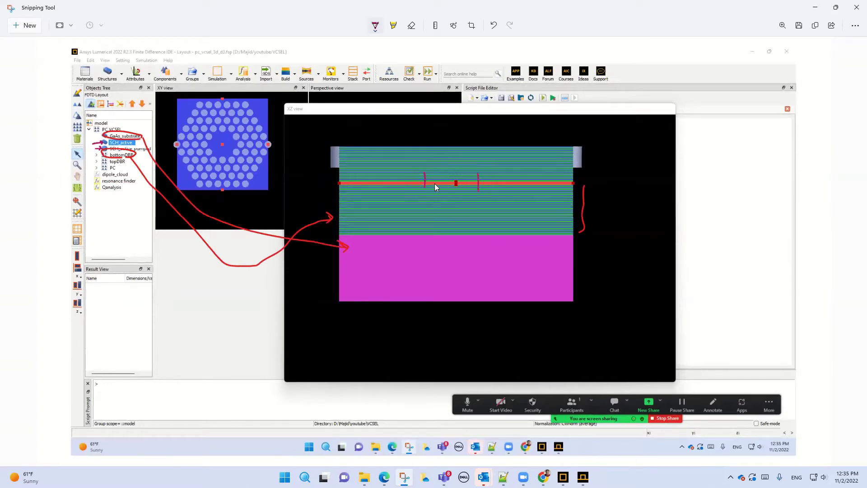
pyautogui.moveTo(608, 176); pyautogui.dragTo(579, 180)
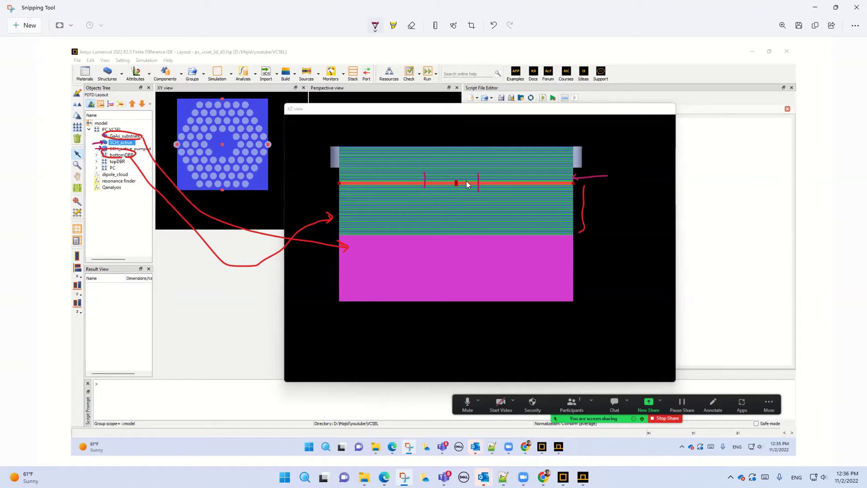
pyautogui.moveTo(629, 175); pyautogui.dragTo(623, 186)
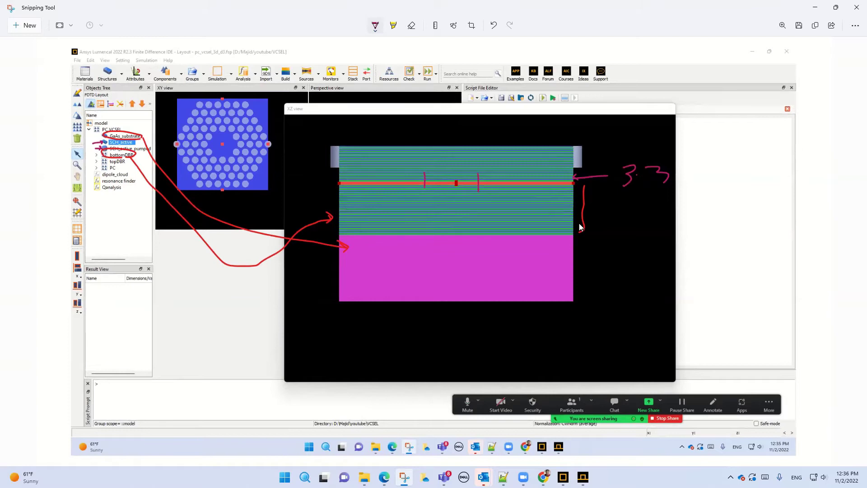
# Draw two leader lines from the lowest bottom DBR layers and label them 3.06 and 3.49.
pyautogui.moveTo(569, 233)
pyautogui.mouseDown()
pyautogui.moveTo(681, 242)
pyautogui.moveTo(673, 247)
pyautogui.mouseUp()
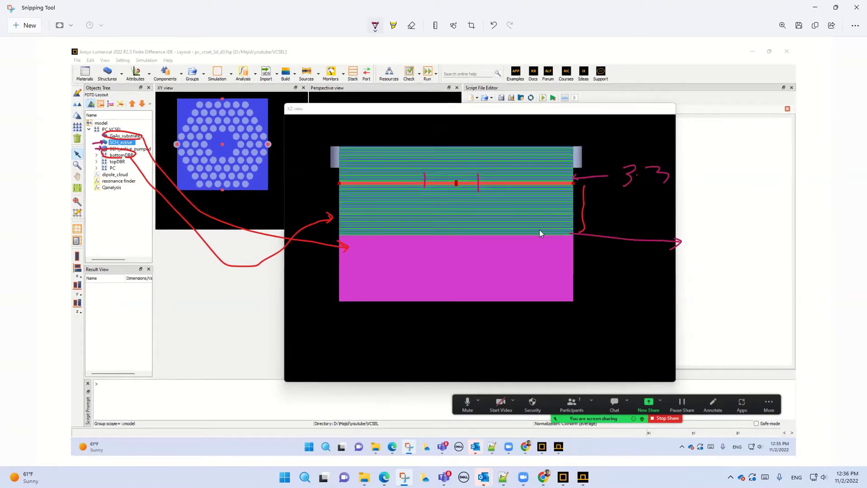
pyautogui.moveTo(692, 236); pyautogui.dragTo(692, 251)
pyautogui.click(705, 244)
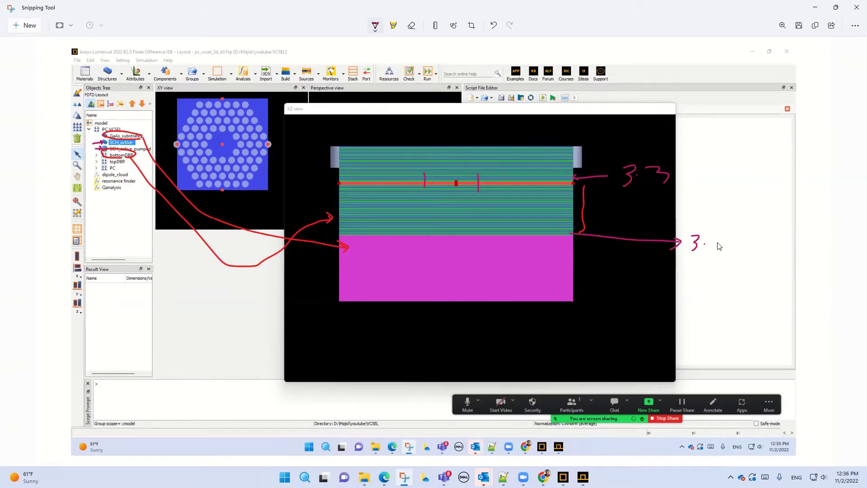
pyautogui.moveTo(717, 243); pyautogui.dragTo(733, 243)
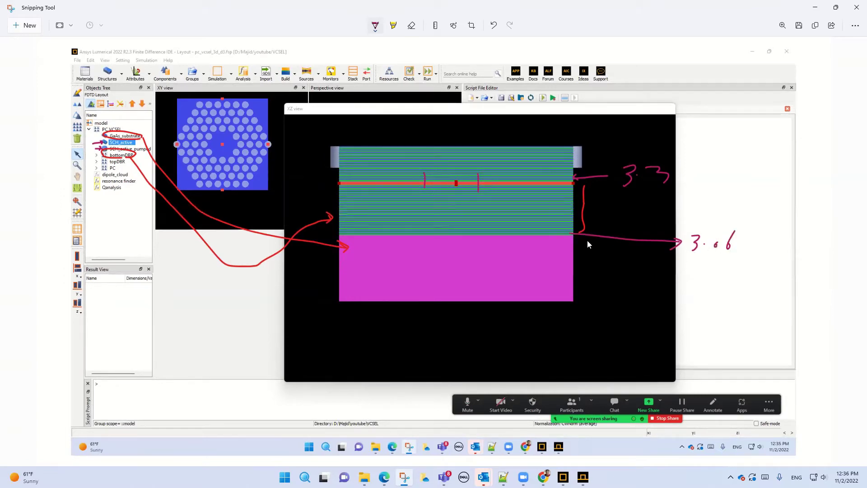
pyautogui.moveTo(570, 234); pyautogui.dragTo(682, 225)
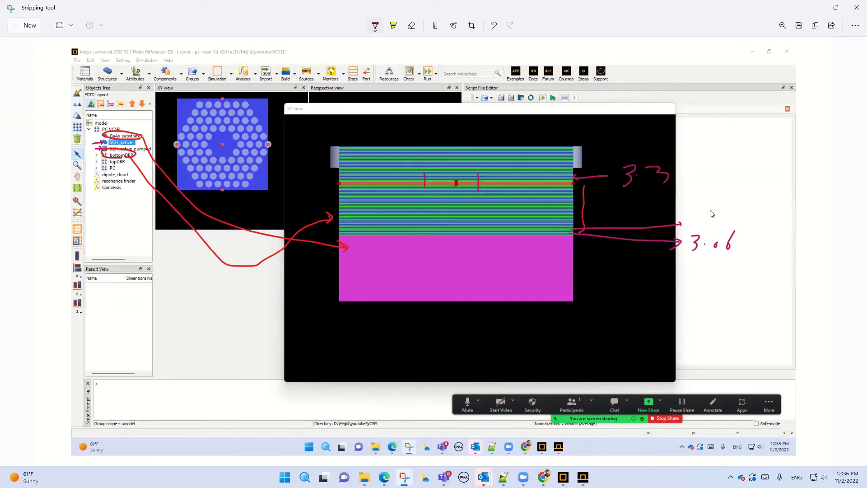
pyautogui.moveTo(691, 212)
pyautogui.mouseDown()
pyautogui.moveTo(706, 226)
pyautogui.moveTo(725, 207)
pyautogui.moveTo(724, 221)
pyautogui.moveTo(742, 203)
pyautogui.moveTo(741, 222)
pyautogui.mouseUp()
pyautogui.click(712, 222)
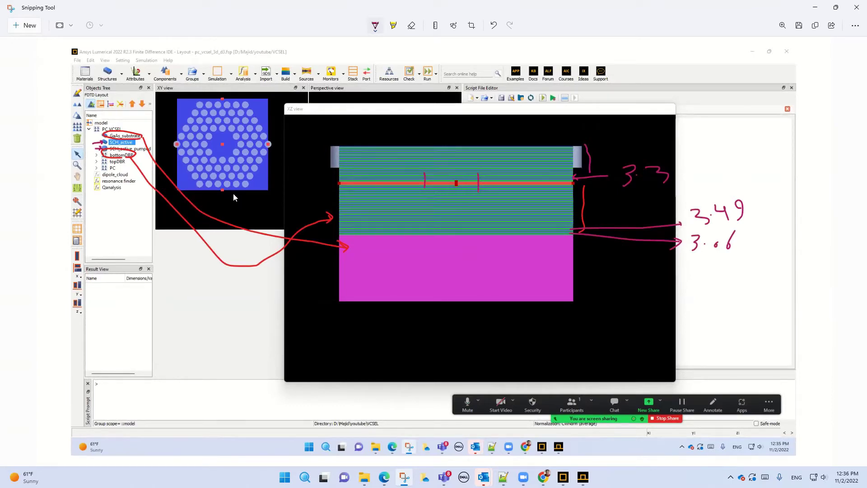
# Mark the photonic crystal holes and central defect in the captured views, and handwrite the N value with a 2 beneath it.
pyautogui.moveTo(227, 211); pyautogui.dragTo(238, 197)
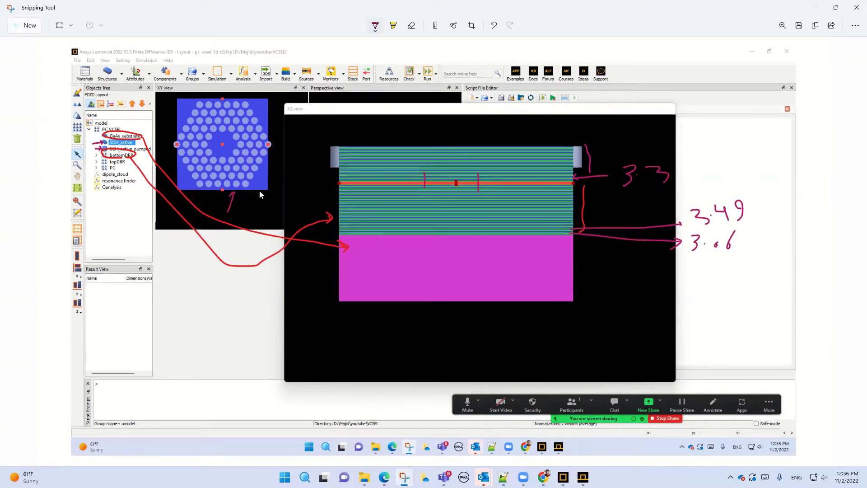
pyautogui.moveTo(324, 152); pyautogui.dragTo(335, 146)
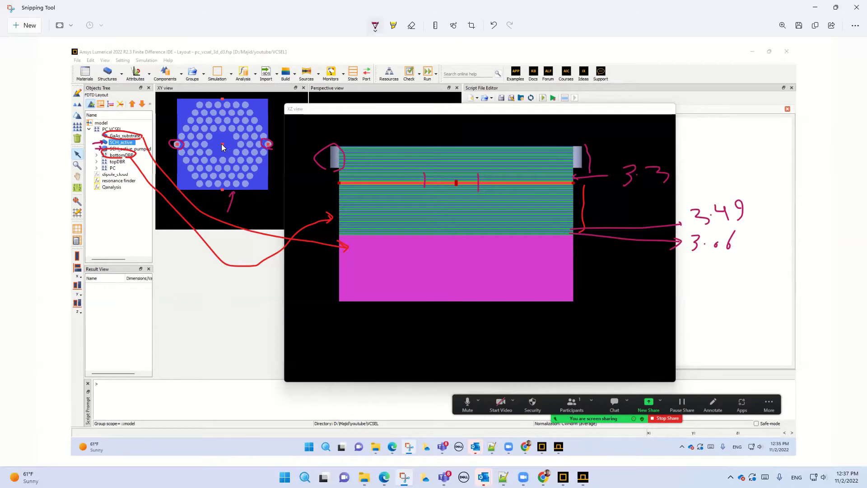
pyautogui.moveTo(224, 145); pyautogui.dragTo(227, 143)
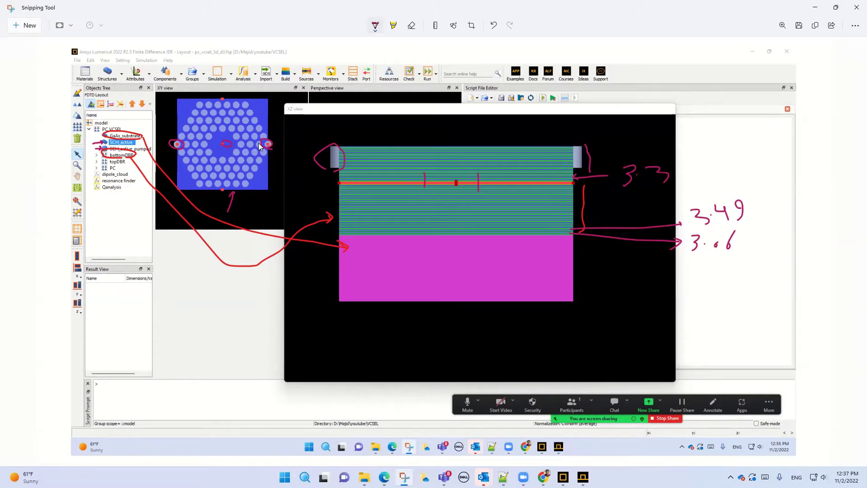
pyautogui.moveTo(164, 297)
pyautogui.mouseDown()
pyautogui.moveTo(186, 308)
pyautogui.moveTo(190, 281)
pyautogui.moveTo(195, 298)
pyautogui.moveTo(217, 291)
pyautogui.mouseUp()
pyautogui.click(240, 283)
pyautogui.moveTo(229, 289); pyautogui.dragTo(237, 293)
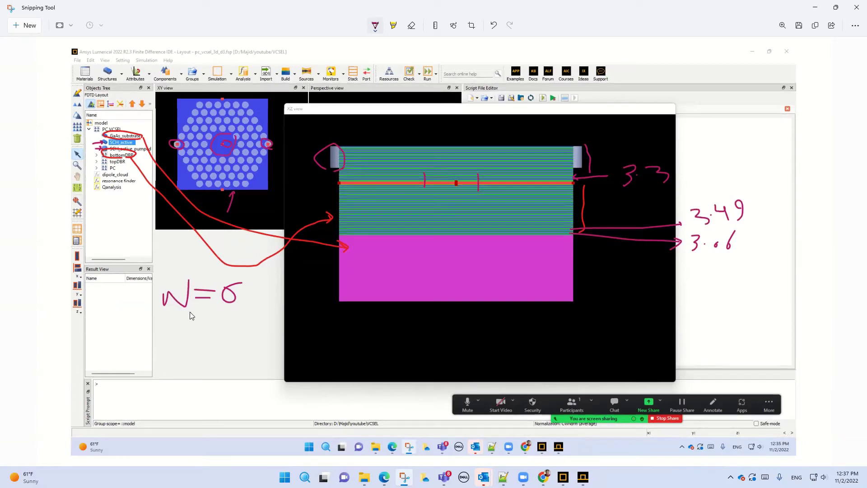
pyautogui.moveTo(204, 340); pyautogui.dragTo(231, 338)
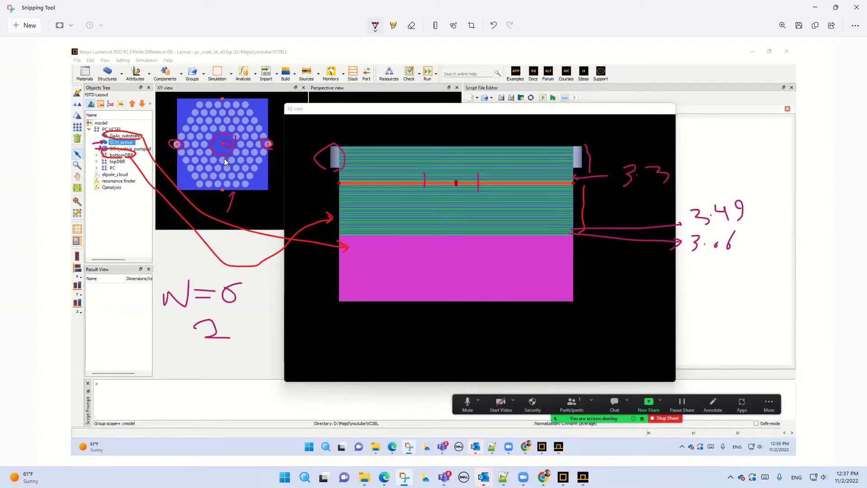
# Circle PC in the captured objects tree and sketch a hole's etch depth in the top DBR.
pyautogui.moveTo(119, 177)
pyautogui.mouseDown()
pyautogui.moveTo(110, 174)
pyautogui.moveTo(121, 170)
pyautogui.moveTo(105, 171)
pyautogui.moveTo(119, 166)
pyautogui.mouseUp()
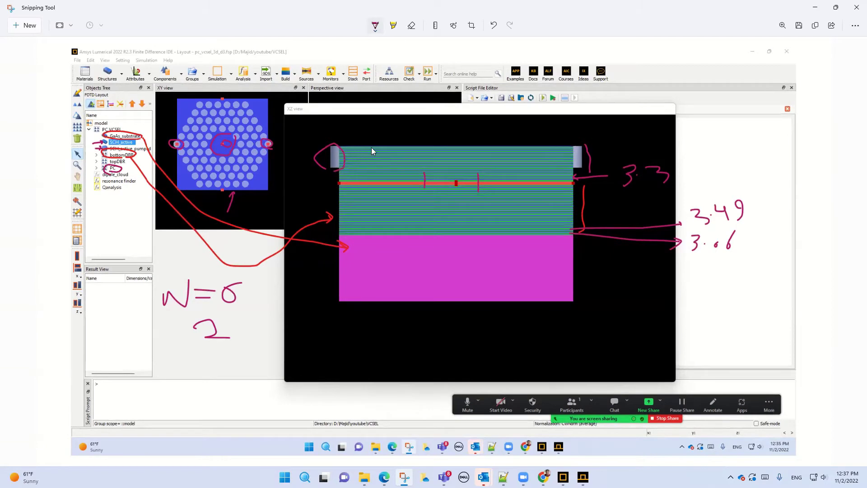
pyautogui.moveTo(363, 169); pyautogui.dragTo(363, 174)
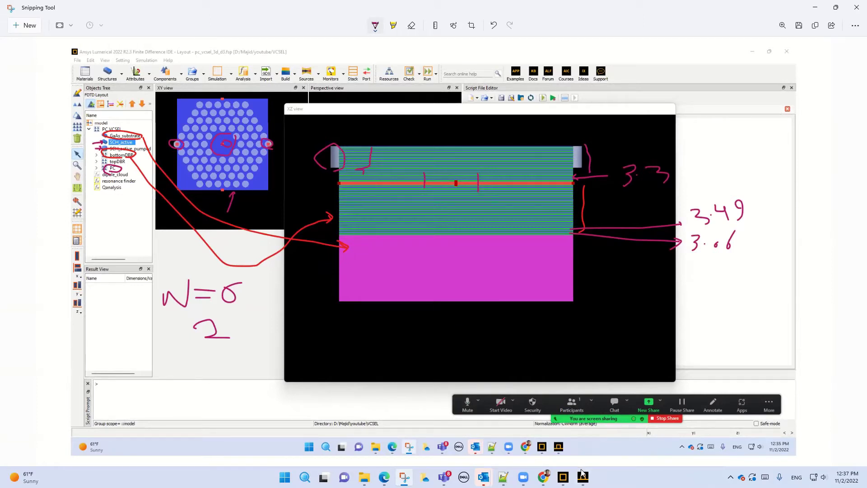
# Switch to the Lumerical Finite Difference IDE and review the GaAs_substrate rectangle's x and y spans and its assigned material.
pyautogui.click(562, 477)
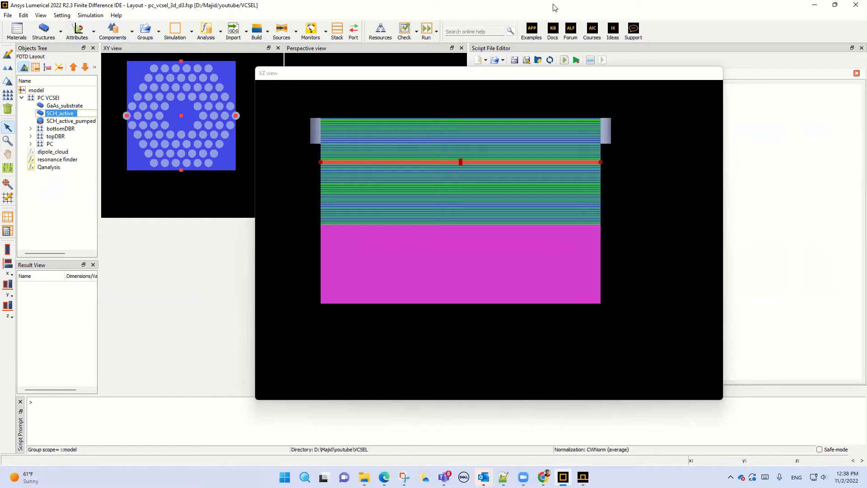
pyautogui.click(54, 107)
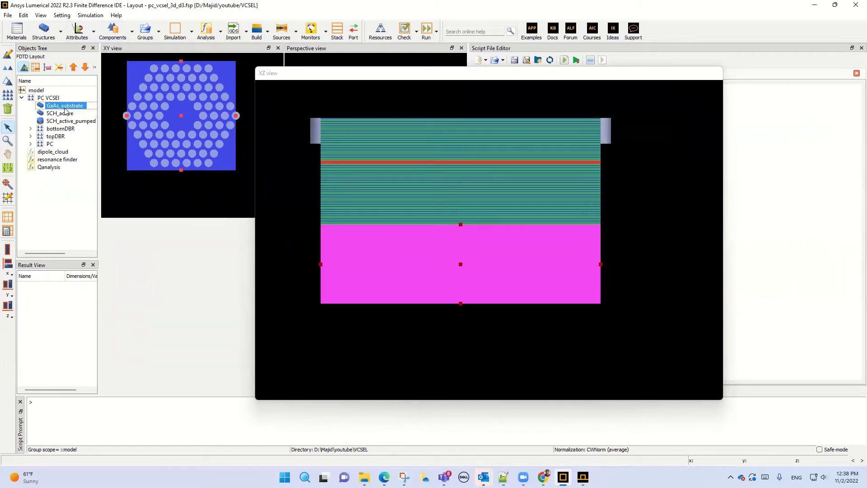
pyautogui.rightClick(66, 108)
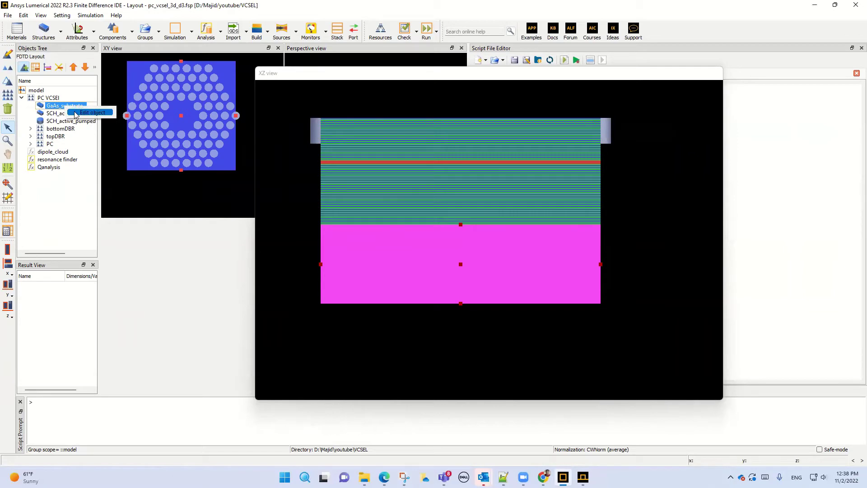
pyautogui.click(75, 113)
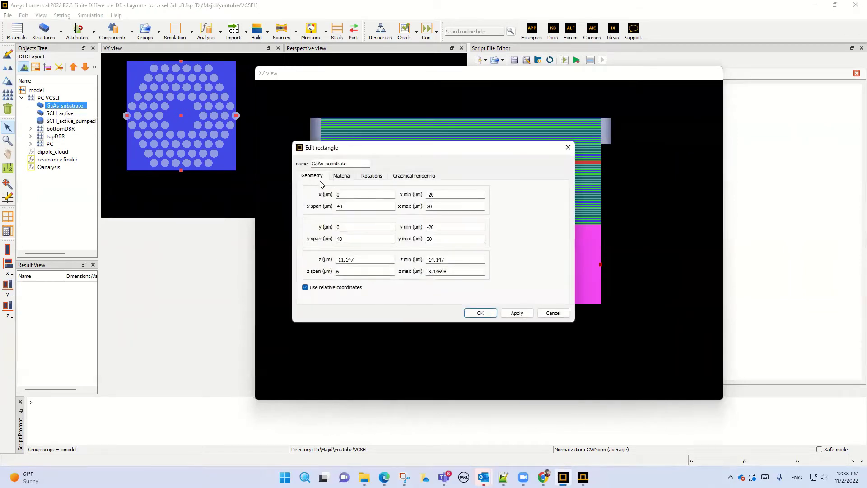
pyautogui.doubleClick(352, 207)
pyautogui.click(361, 241)
pyautogui.click(345, 176)
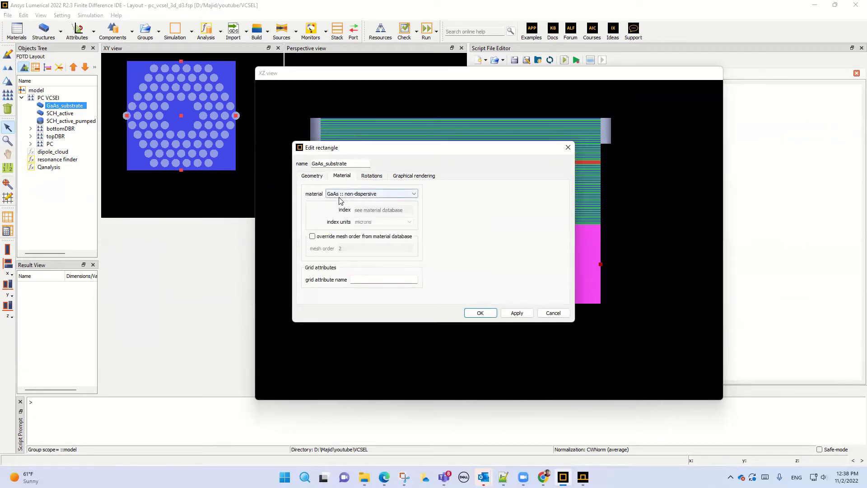
pyautogui.click(552, 314)
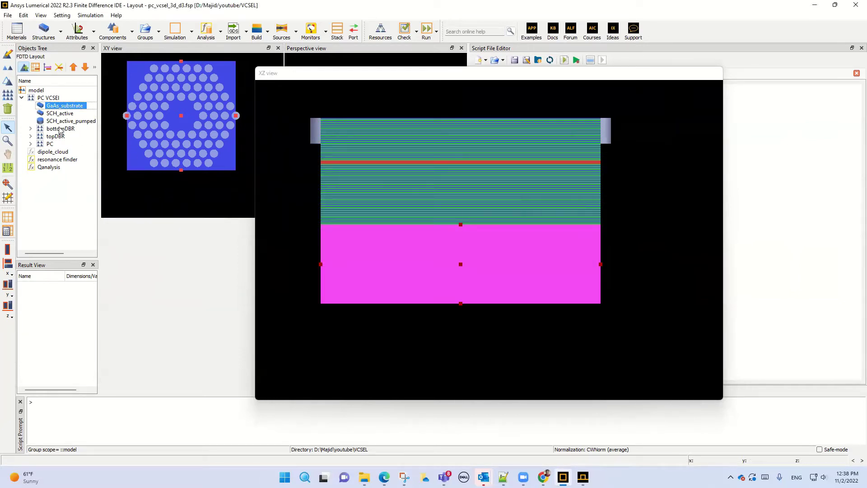
# Inspect the SCH_active rectangle's geometry and assigned material without changing anything.
pyautogui.click(54, 114)
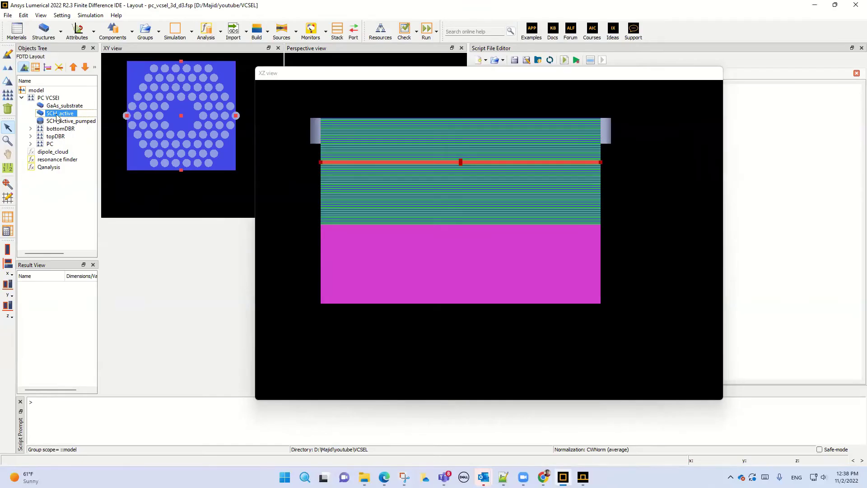
pyautogui.doubleClick(57, 115)
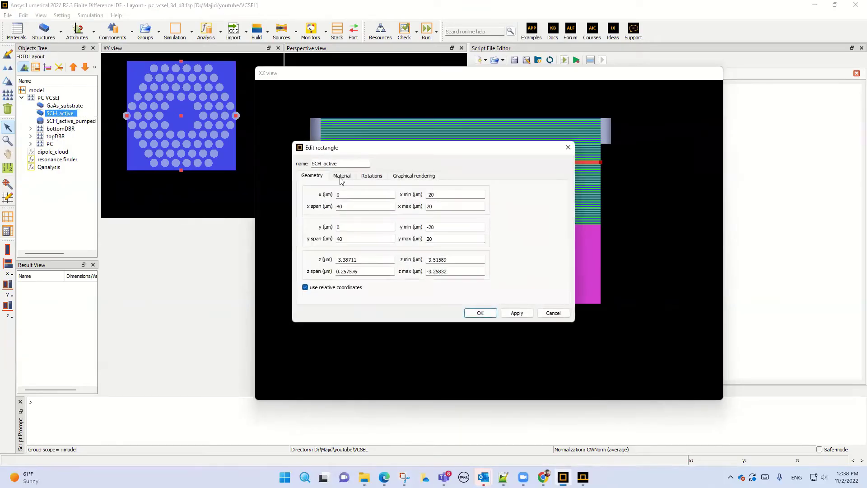
pyautogui.click(342, 179)
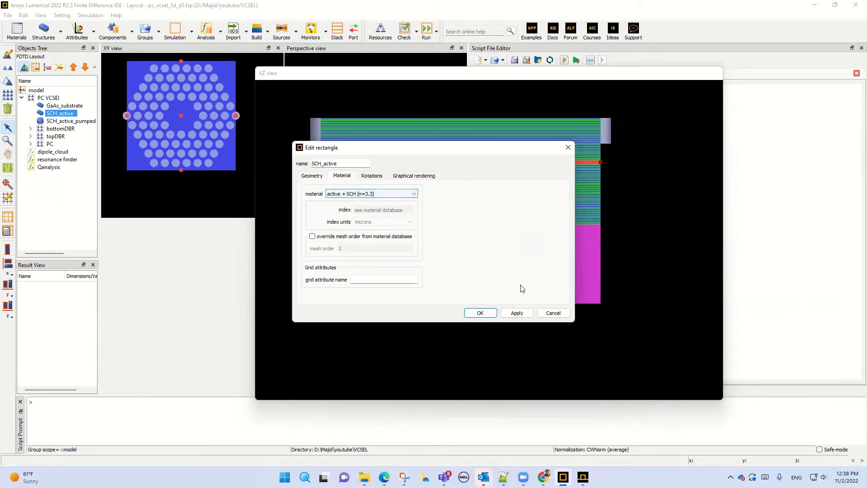
pyautogui.click(554, 313)
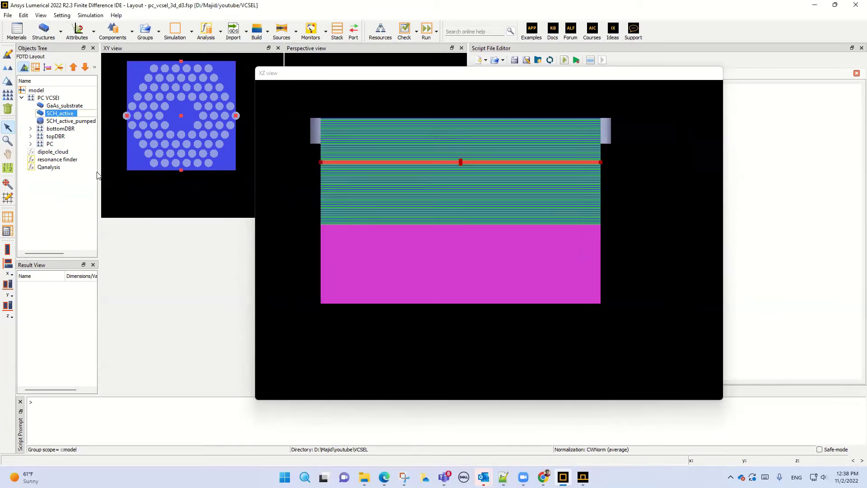
# Expand the bottomDBR group and step through its lower DBR layers, examining their positions above the substrate in the XZ view.
pyautogui.click(30, 128)
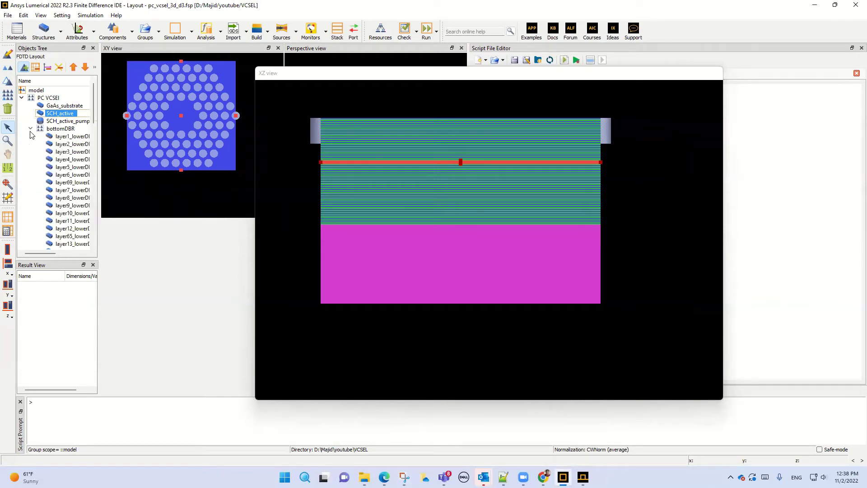
pyautogui.click(60, 130)
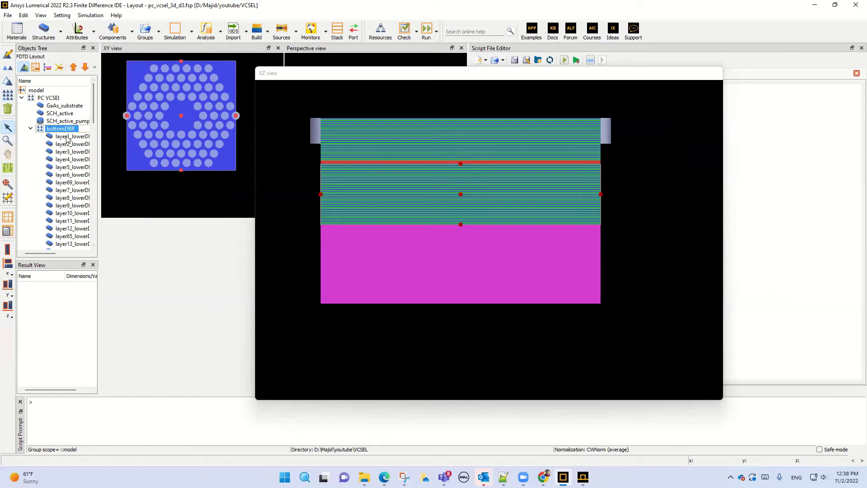
pyautogui.click(68, 137)
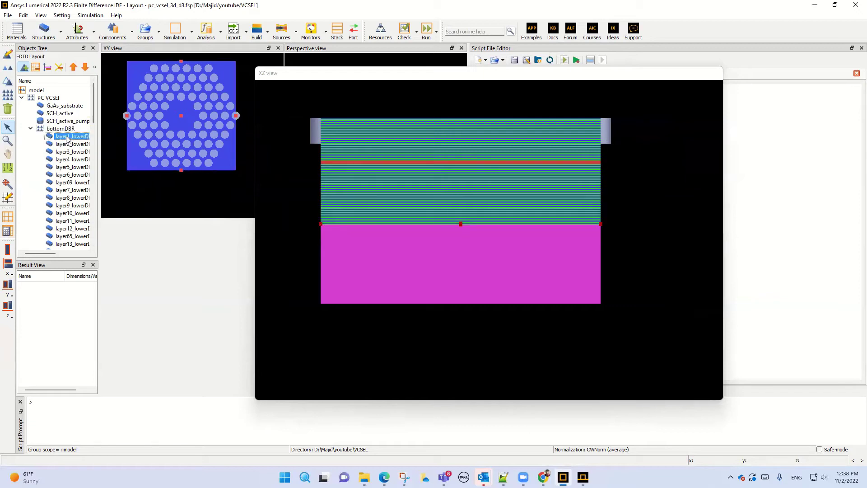
pyautogui.scroll(5, 494, 225)
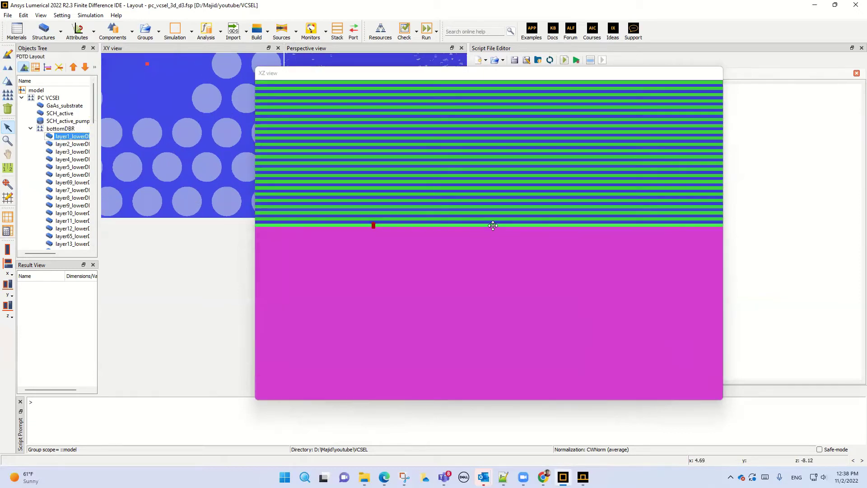
pyautogui.click(61, 145)
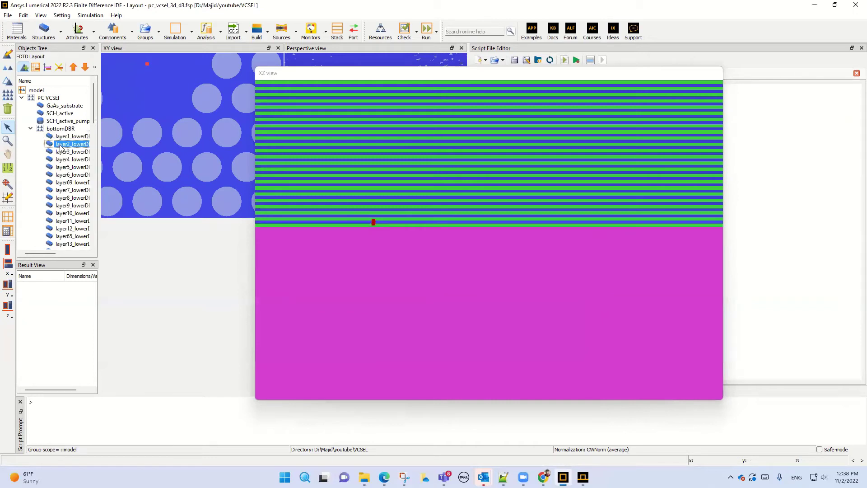
pyautogui.click(70, 153)
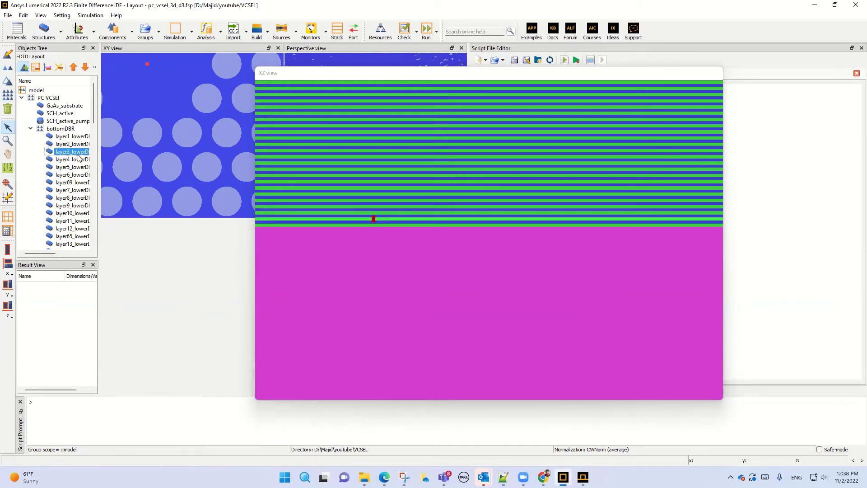
pyautogui.press('Down')
pyautogui.press('Down')
pyautogui.press('Down')
pyautogui.press('Down')
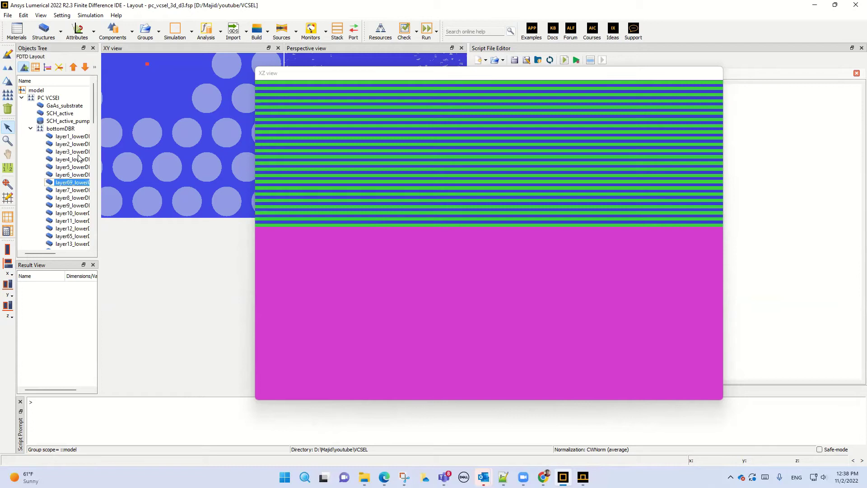
pyautogui.press('Up')
pyautogui.press('Up')
pyautogui.press('Up')
pyautogui.press('Up')
pyautogui.press('Up')
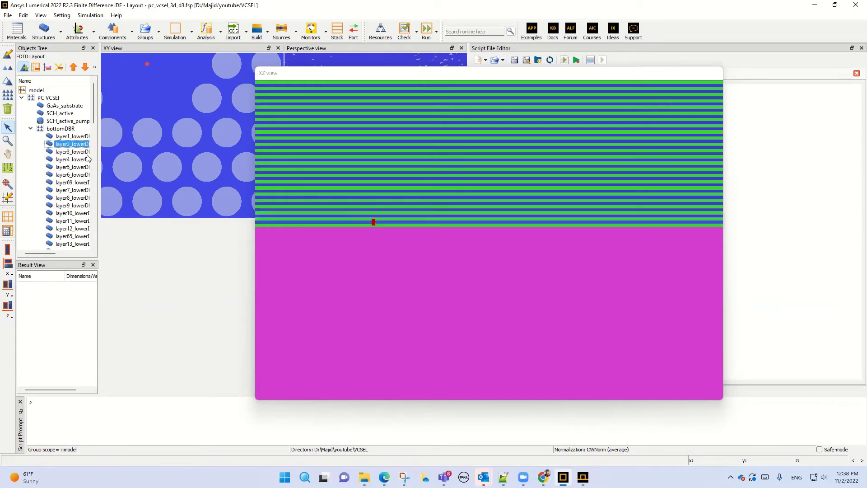
# Check the materials assigned to layer1_lowerDBR and layer2_lowerDBR, and collapse the bottomDBR group.
pyautogui.click(72, 139)
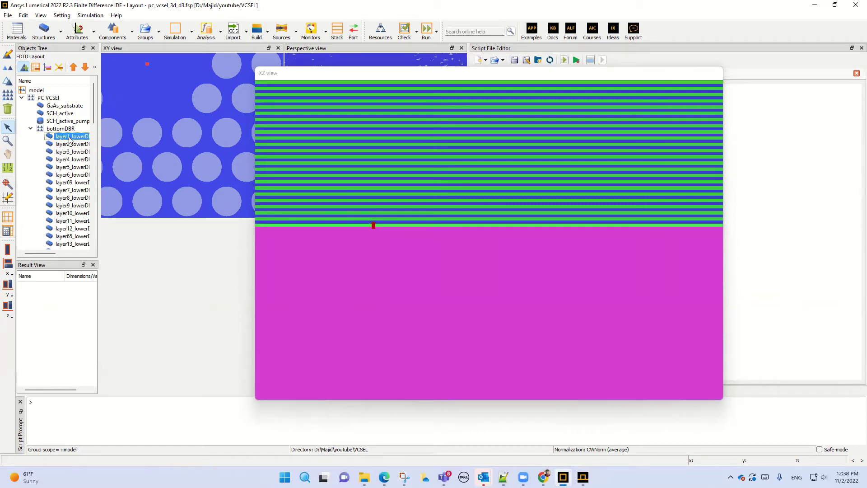
pyautogui.doubleClick(70, 139)
pyautogui.click(342, 175)
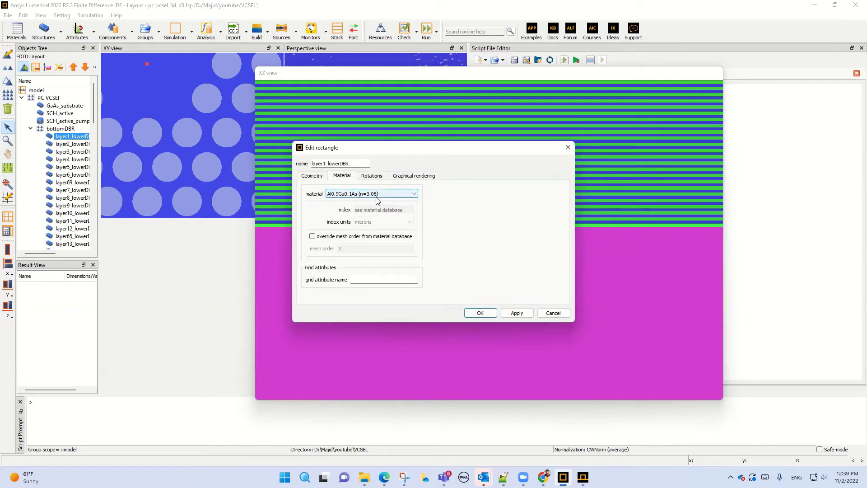
pyautogui.click(553, 312)
pyautogui.doubleClick(72, 143)
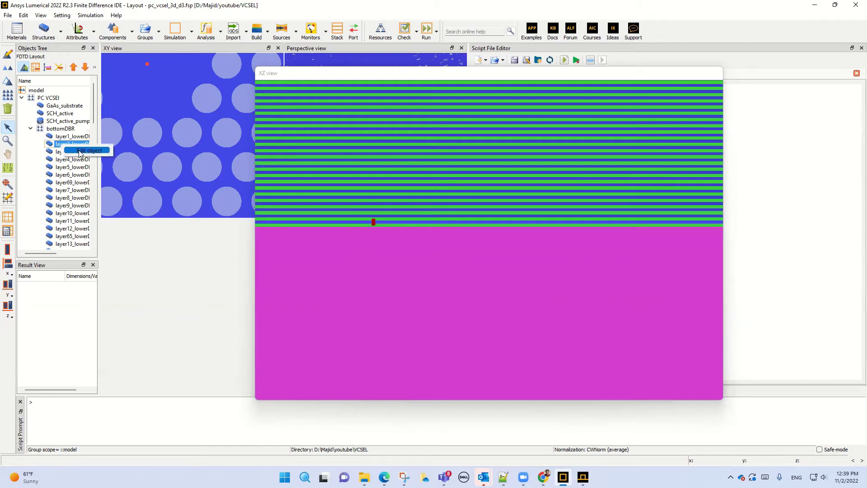
pyautogui.click(342, 176)
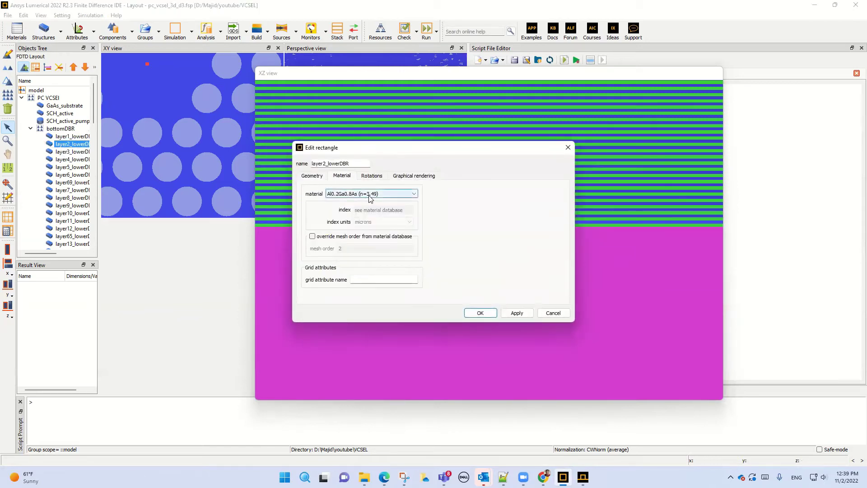
pyautogui.click(553, 313)
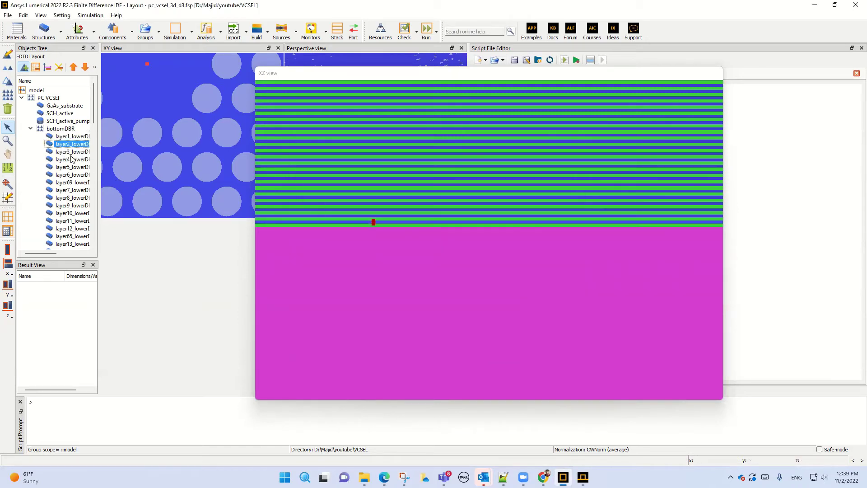
pyautogui.click(30, 128)
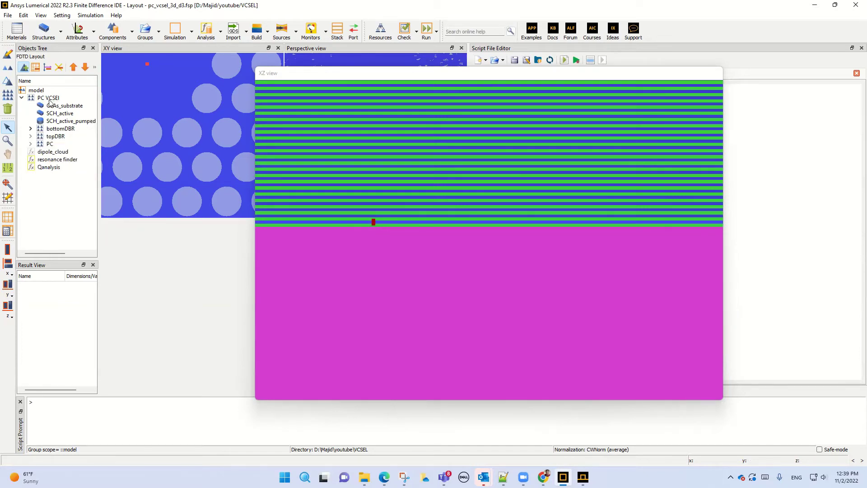
# Dock the floating XZ view back into the four-view layout and open the PC VCSEL structure group's properties.
pyautogui.doubleClick(566, 74)
pyautogui.scroll(-6, 184, 110)
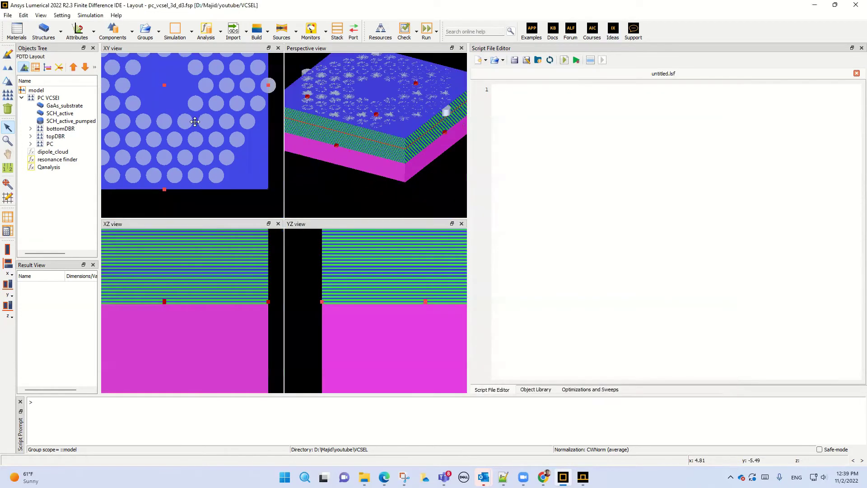
pyautogui.rightClick(53, 99)
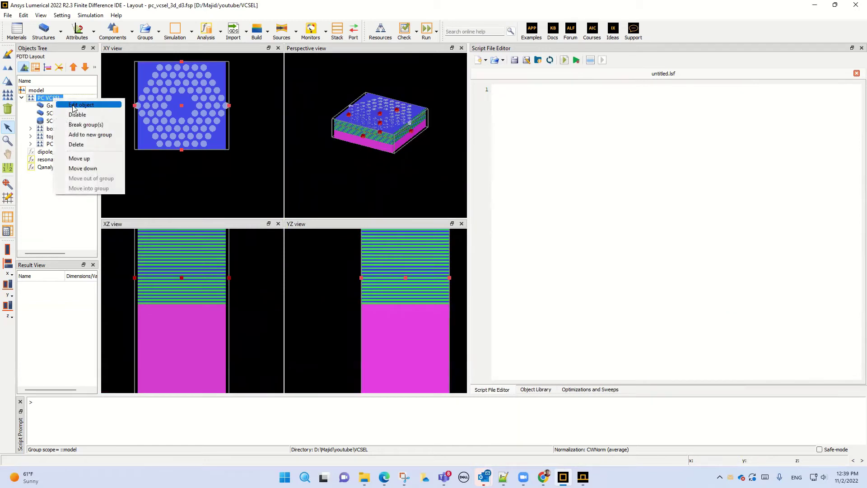
pyautogui.click(74, 108)
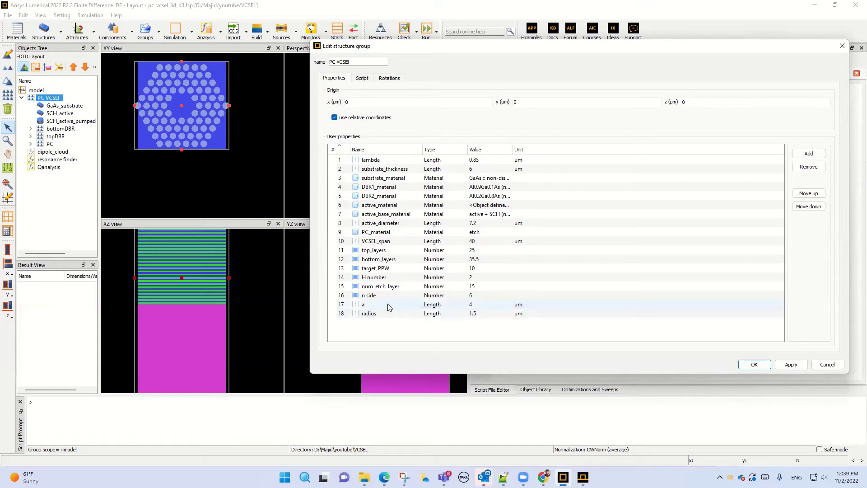
# Try an n side value of 8 on the PC VCSEL structure group and set it back to 6, applying each value.
pyautogui.doubleClick(471, 297)
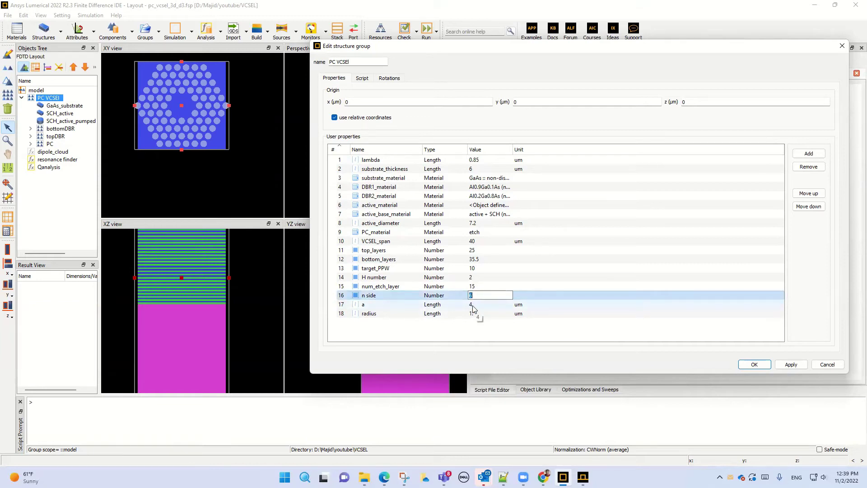
pyautogui.click(791, 366)
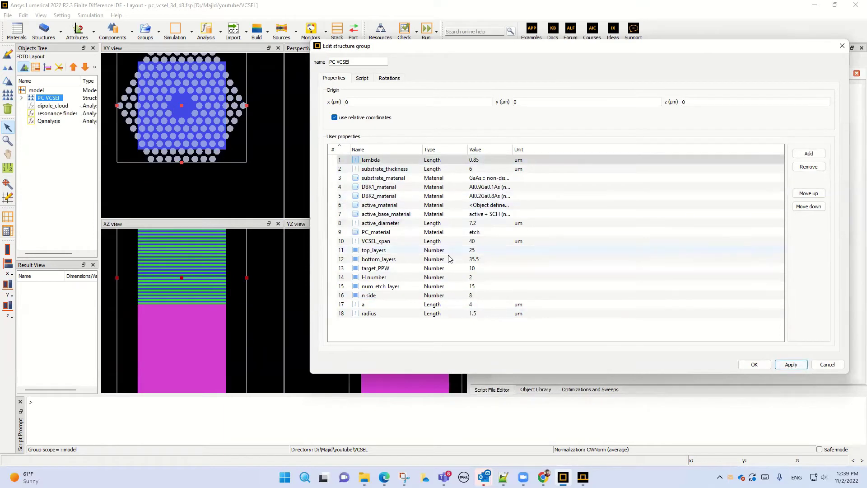
pyautogui.doubleClick(473, 296)
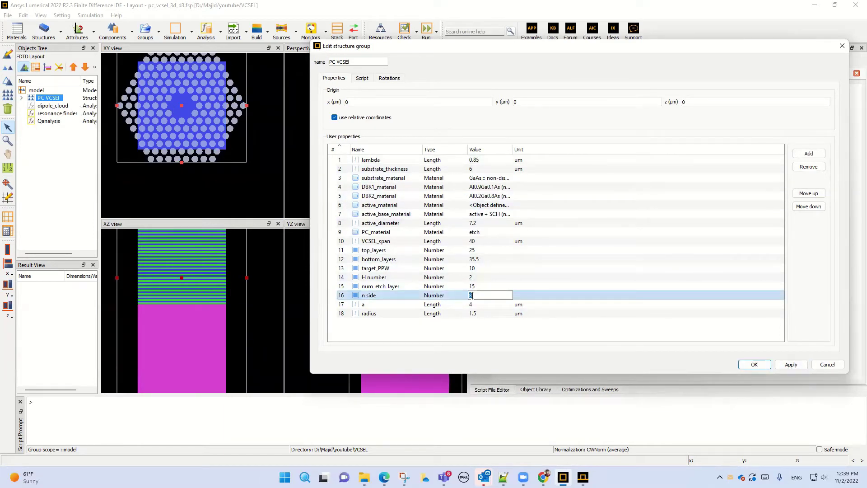
pyautogui.write('6')
pyautogui.click(787, 366)
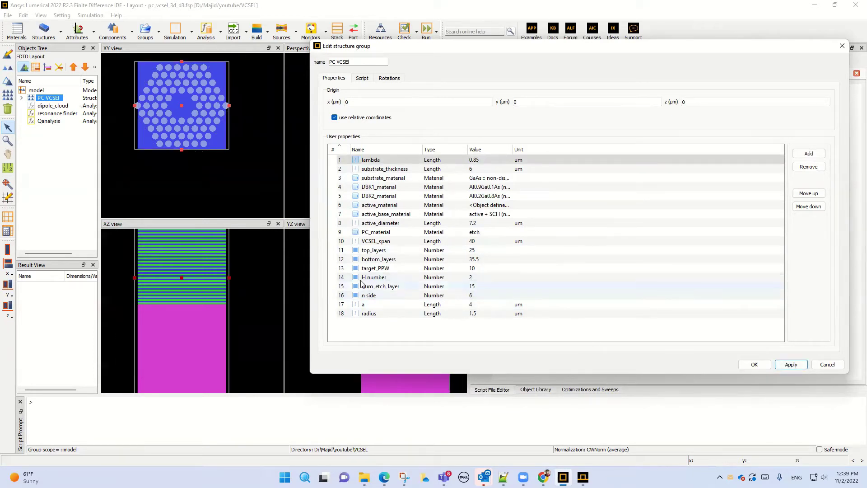
# Try an H number of 4 for the photonic crystal defect and set it back to 2, applying each value.
pyautogui.doubleClick(471, 279)
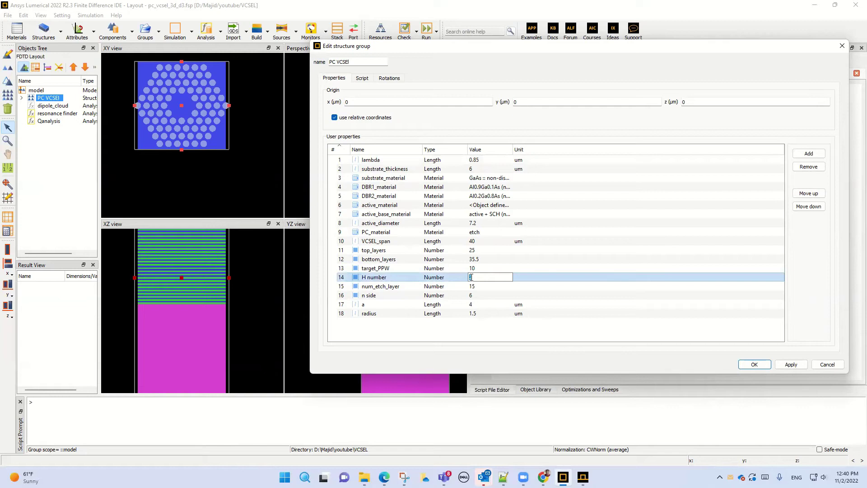
pyautogui.write('4')
pyautogui.click(791, 364)
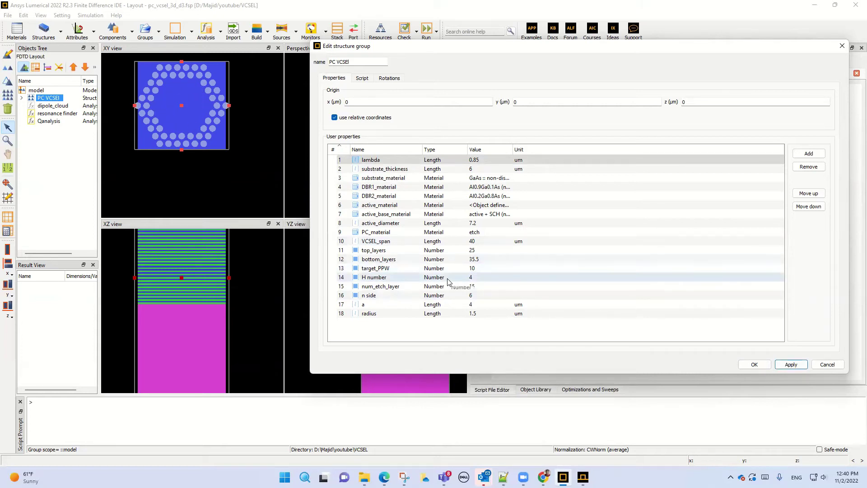
pyautogui.doubleClick(471, 276)
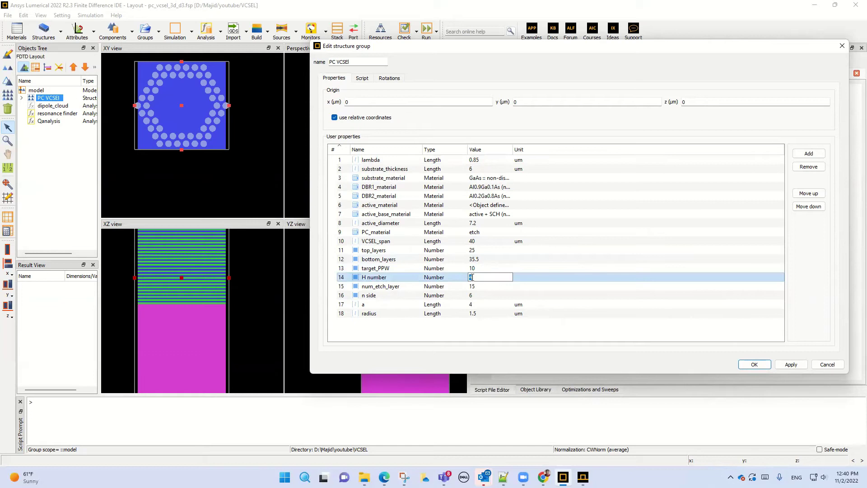
pyautogui.write('2')
pyautogui.click(792, 365)
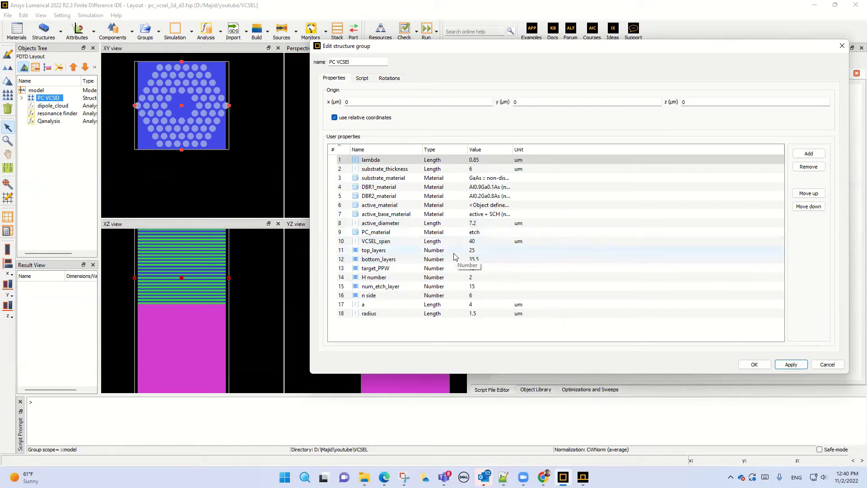
# Discard a trial top_layers value of 40 and undock the XZ view to inspect the whole VCSEL layer stack.
pyautogui.doubleClick(477, 251)
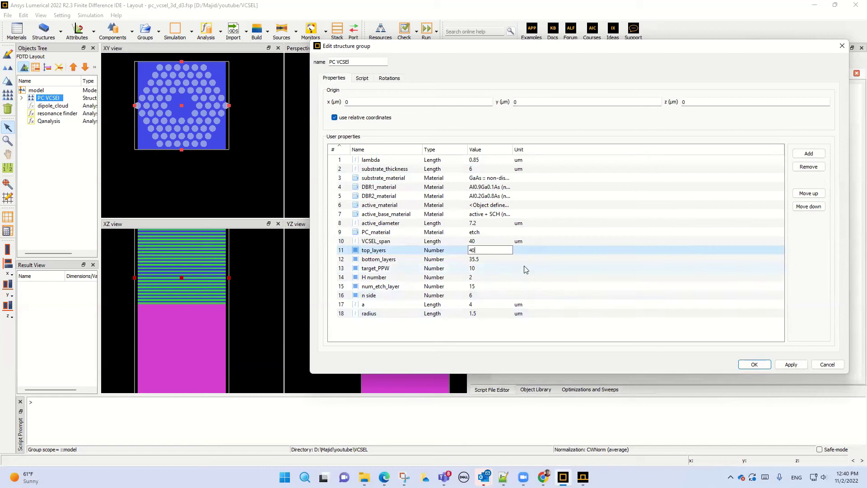
pyautogui.click(829, 366)
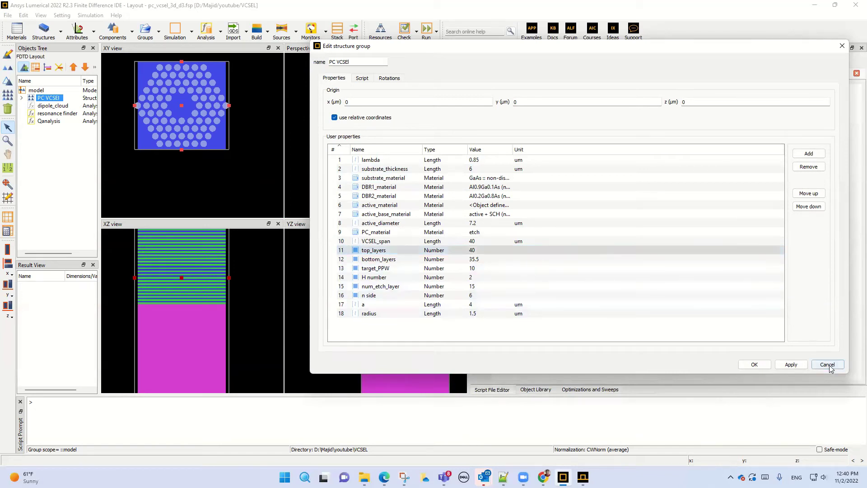
pyautogui.doubleClick(194, 224)
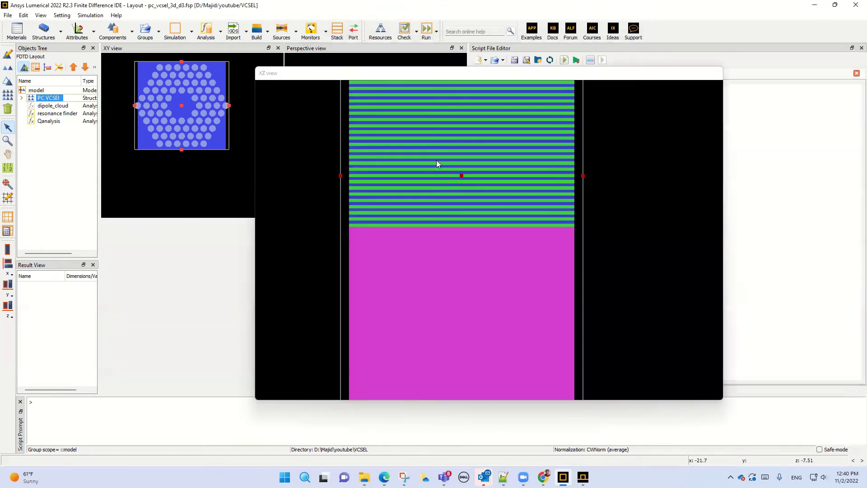
pyautogui.scroll(1, 450, 178)
pyautogui.scroll(-1, 450, 178)
pyautogui.scroll(-4, 506, 165)
pyautogui.scroll(-3, 507, 166)
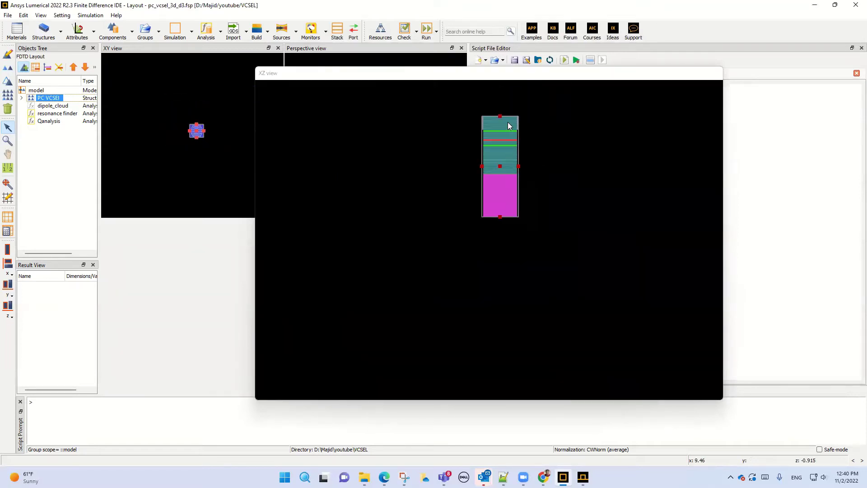
pyautogui.scroll(5, 508, 123)
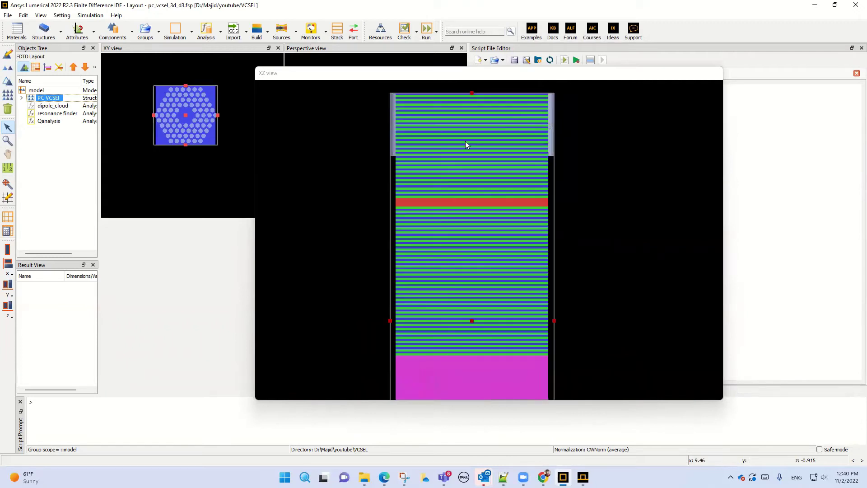
# Set top_layers to 40 in the PC VCSEL structure group's properties, with the XZ view kept open, and apply the change.
pyautogui.rightClick(41, 99)
pyautogui.click(64, 106)
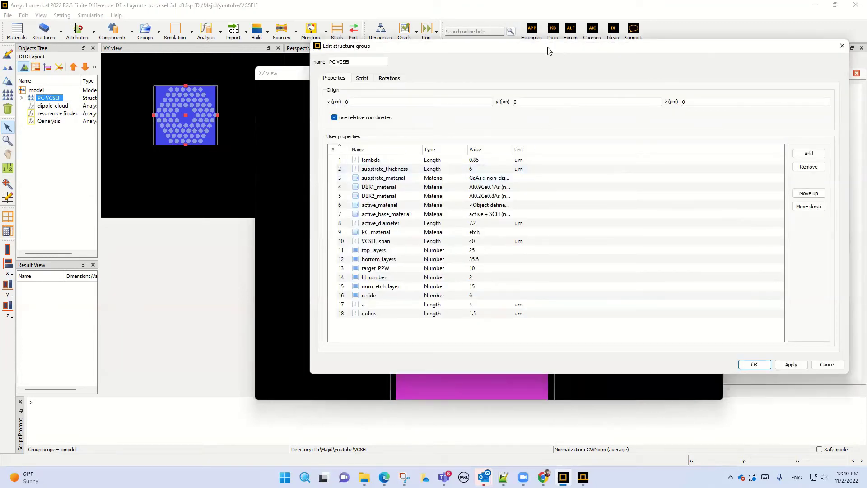
pyautogui.moveTo(549, 51); pyautogui.dragTo(170, 121)
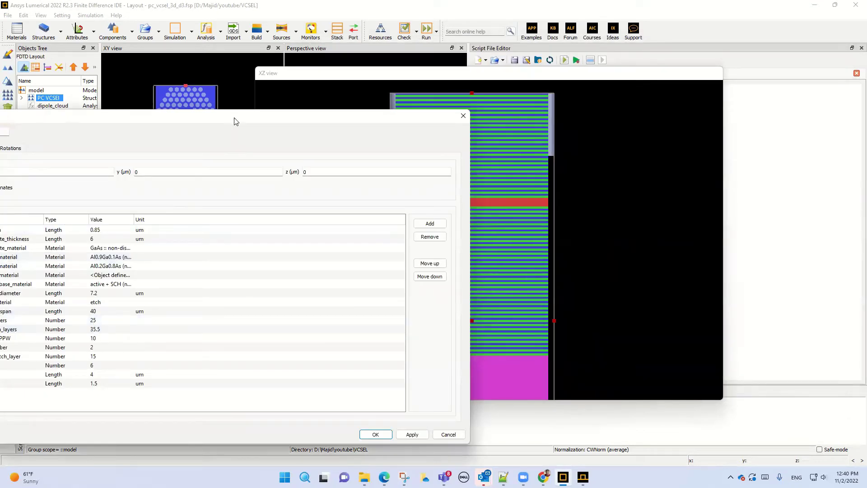
pyautogui.moveTo(234, 121); pyautogui.dragTo(796, 111)
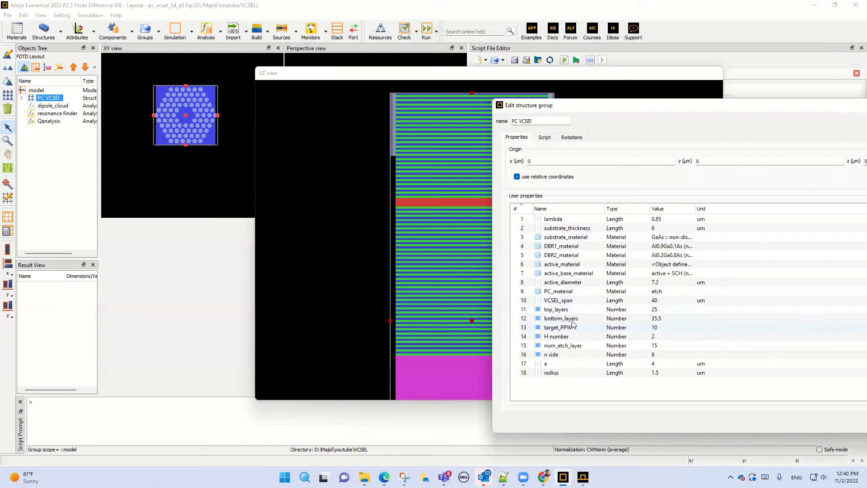
pyautogui.doubleClick(658, 310)
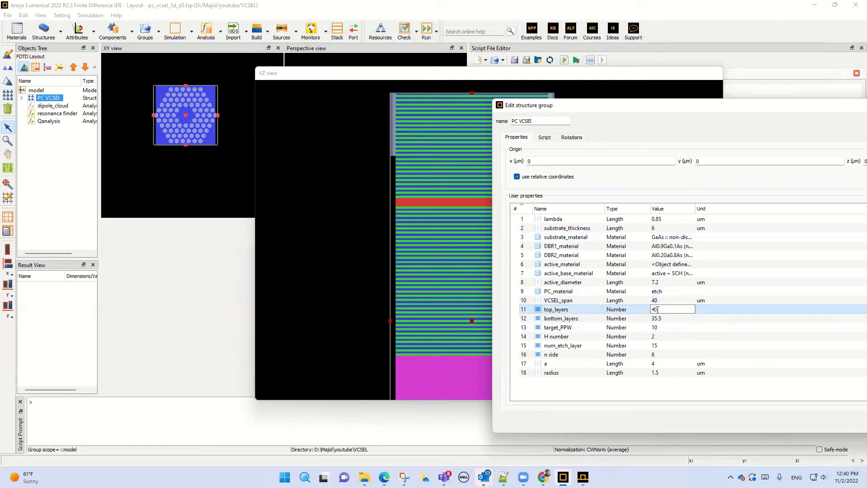
pyautogui.moveTo(682, 107); pyautogui.dragTo(540, 61)
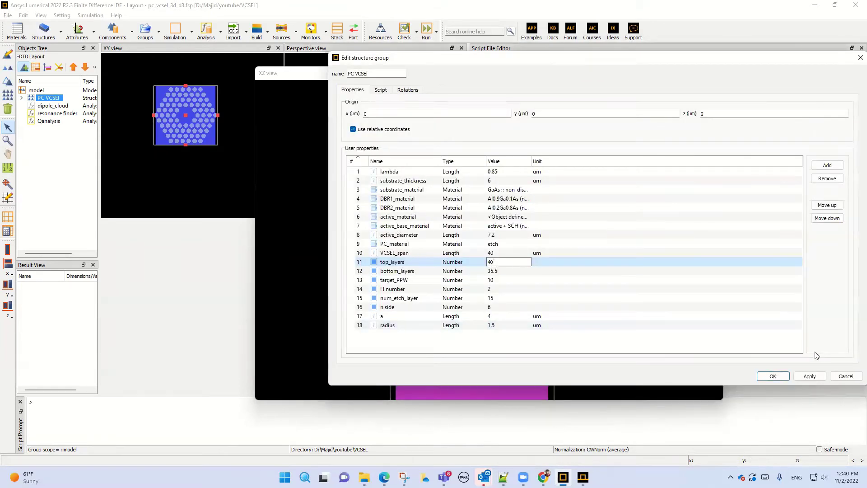
pyautogui.click(811, 376)
pyautogui.click(772, 376)
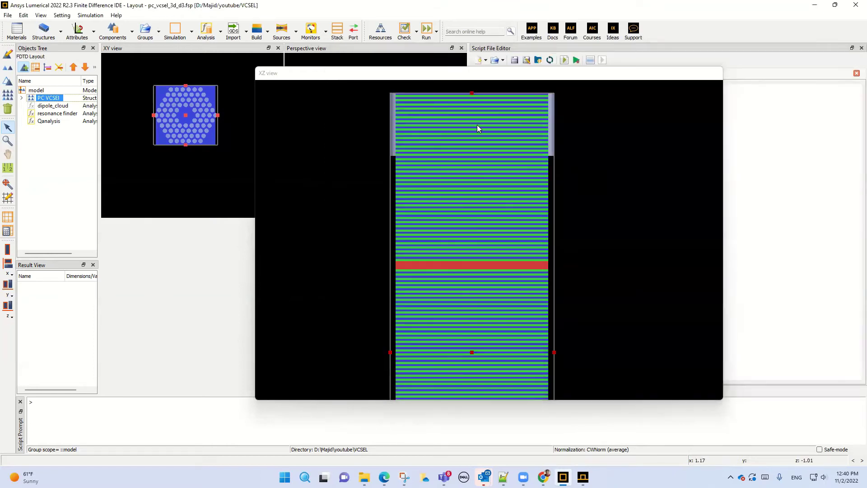
pyautogui.rightClick(57, 97)
pyautogui.click(81, 106)
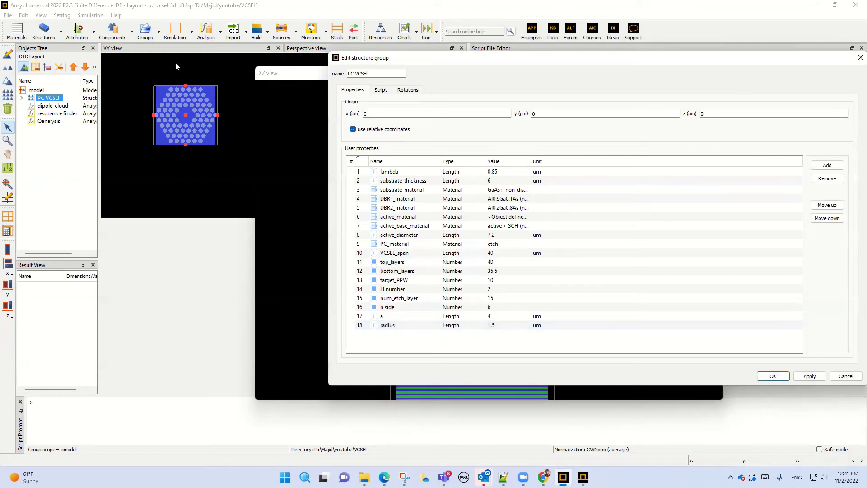
pyautogui.click(846, 377)
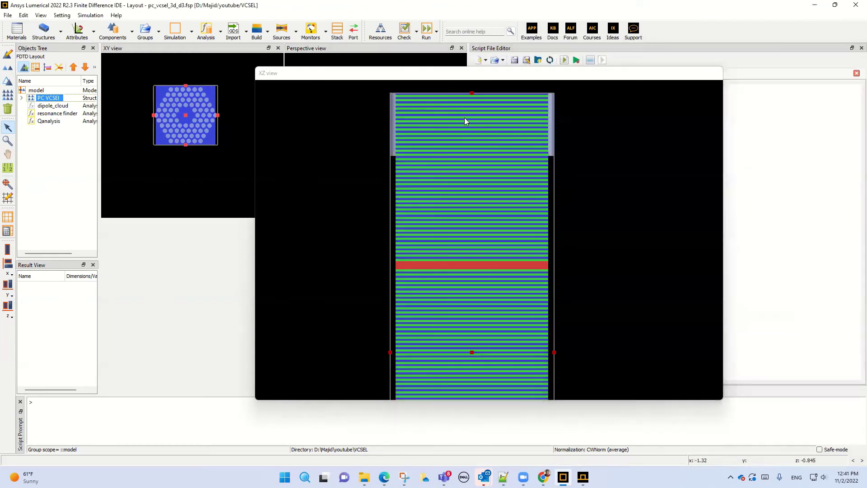
# Move the floating XZ view clear of the properties window and set top_layers to 25 on the PC VCSEL group, applying the value.
pyautogui.click(447, 75)
pyautogui.moveTo(447, 76); pyautogui.dragTo(201, 63)
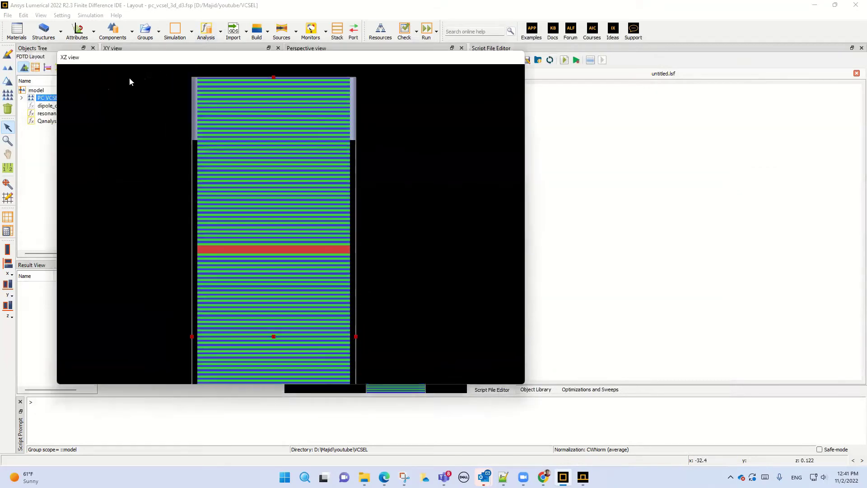
pyautogui.rightClick(45, 99)
pyautogui.click(68, 102)
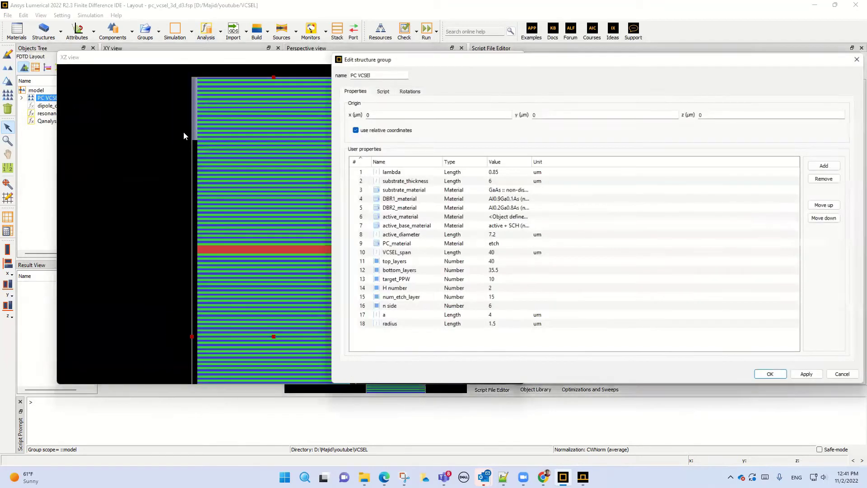
pyautogui.doubleClick(492, 263)
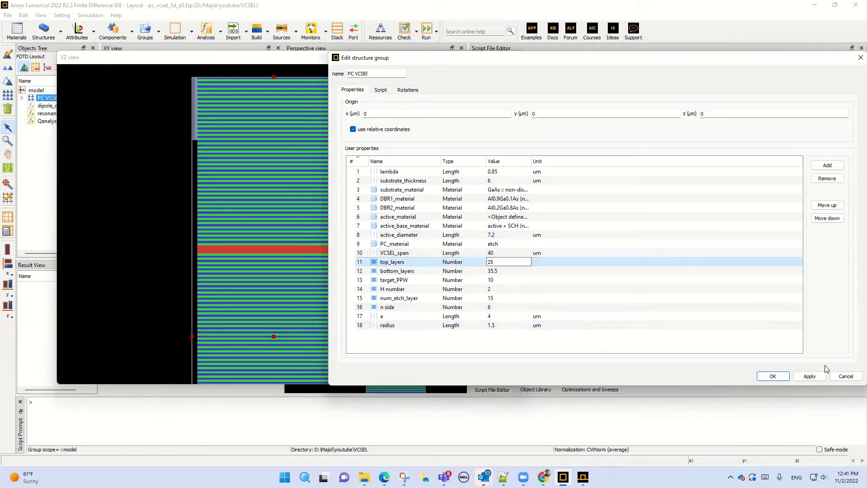
pyautogui.click(810, 377)
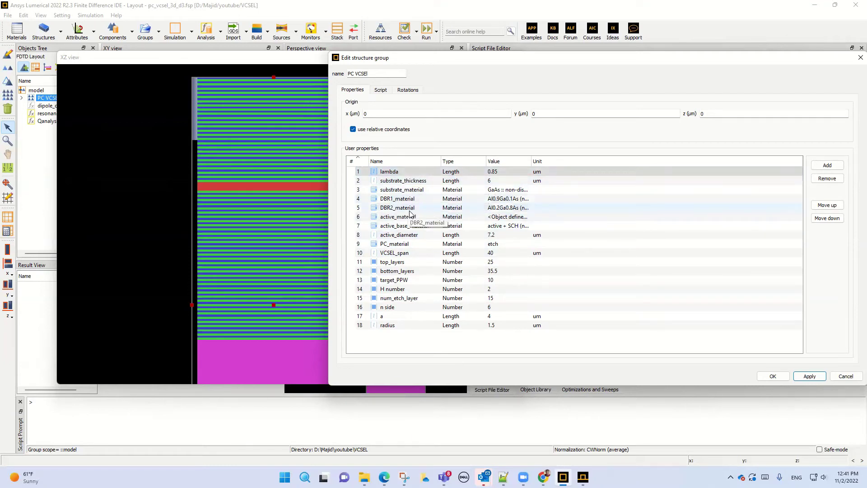
# Examine the start of the PC VCSEL construction script: the parameters, the target dz for the DBR layers and the z position initialization.
pyautogui.click(380, 91)
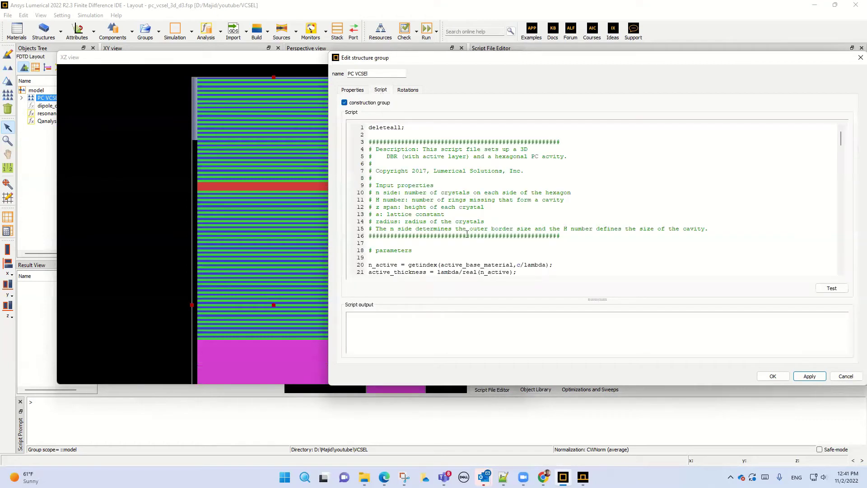
pyautogui.scroll(-3, 472, 244)
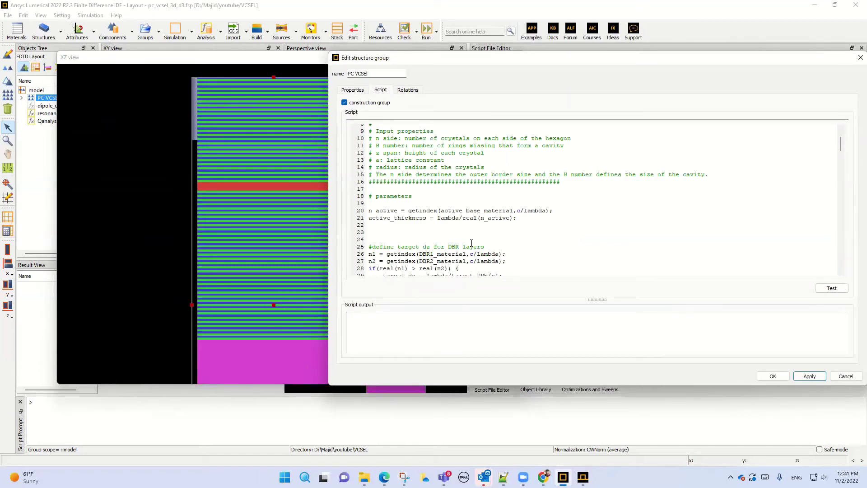
pyautogui.scroll(-1, 471, 243)
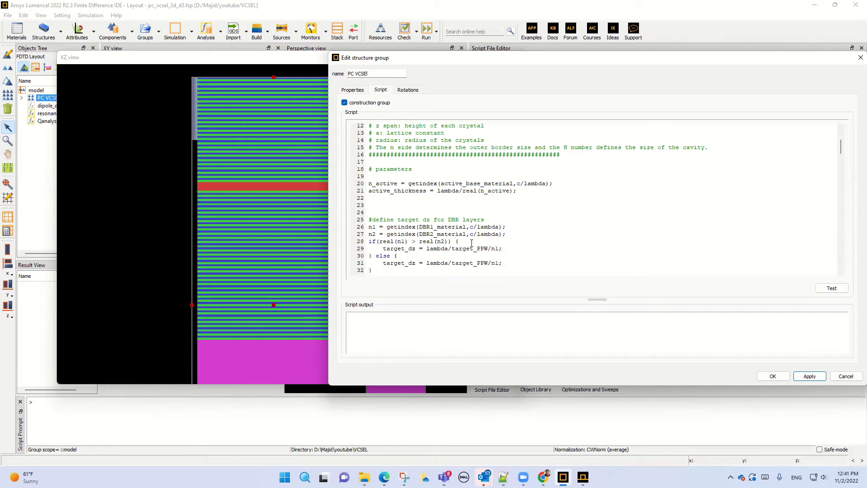
pyautogui.moveTo(374, 173); pyautogui.dragTo(417, 169)
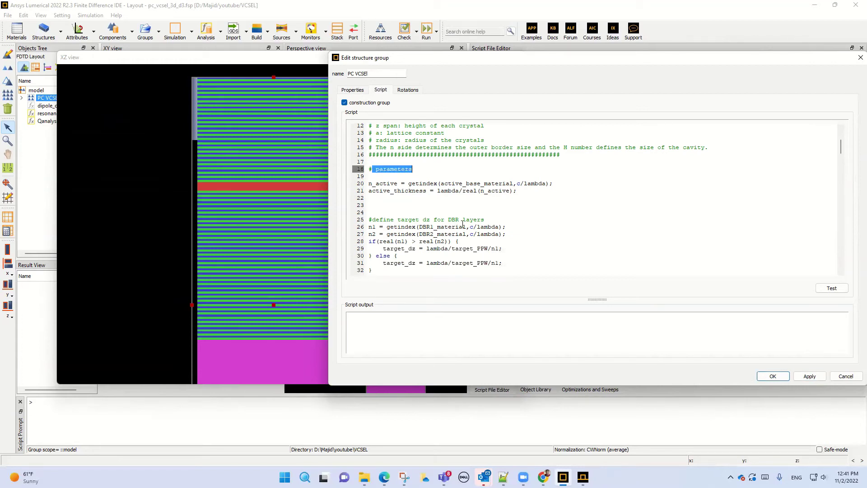
pyautogui.scroll(-2, 483, 224)
pyautogui.moveTo(488, 166); pyautogui.dragTo(358, 166)
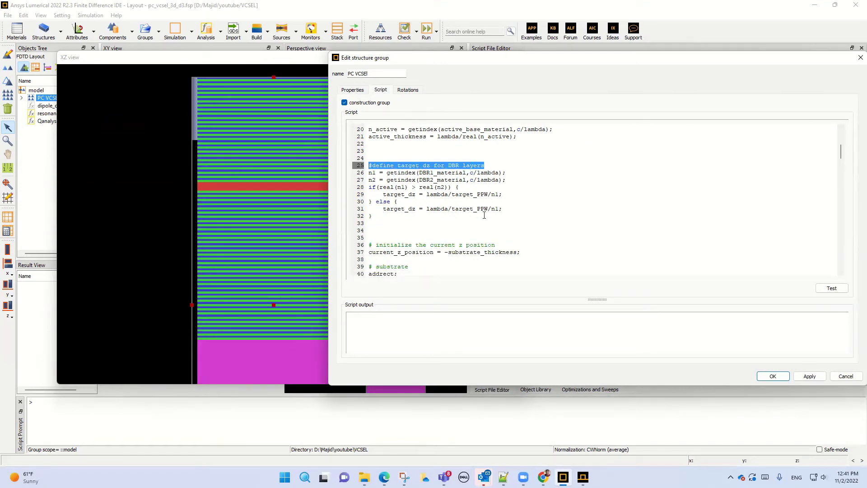
pyautogui.scroll(-2, 485, 215)
pyautogui.moveTo(505, 190); pyautogui.dragTo(359, 190)
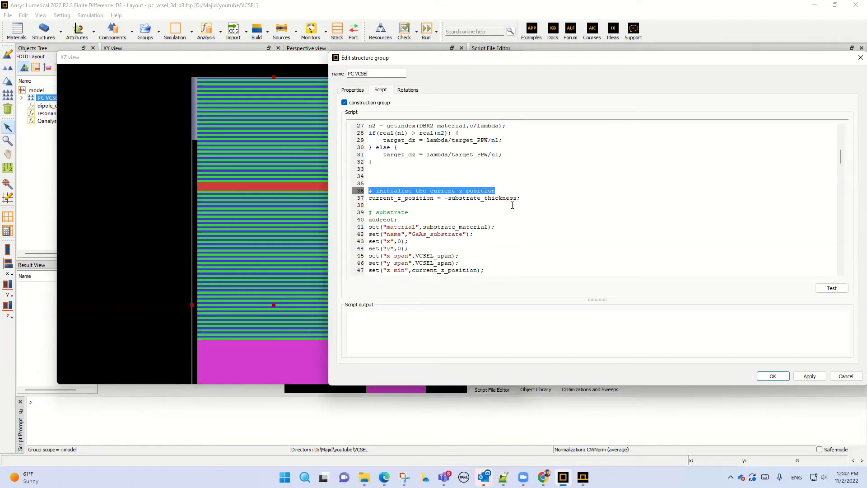
# Examine the script sections that build the GaAs substrate and loop over the bottom DBR layers.
pyautogui.scroll(-4, 512, 205)
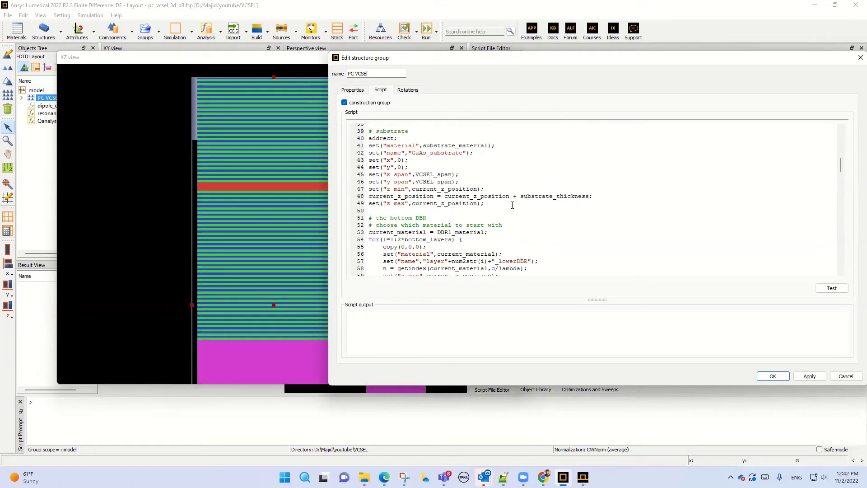
pyautogui.moveTo(410, 136); pyautogui.dragTo(358, 137)
pyautogui.moveTo(466, 152); pyautogui.dragTo(362, 154)
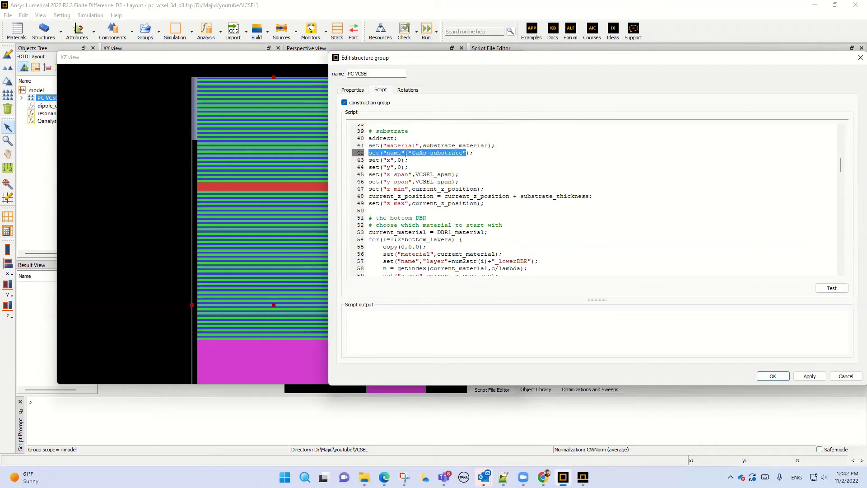
pyautogui.doubleClick(439, 153)
pyautogui.scroll(-2, 414, 224)
pyautogui.moveTo(428, 164); pyautogui.dragTo(463, 185)
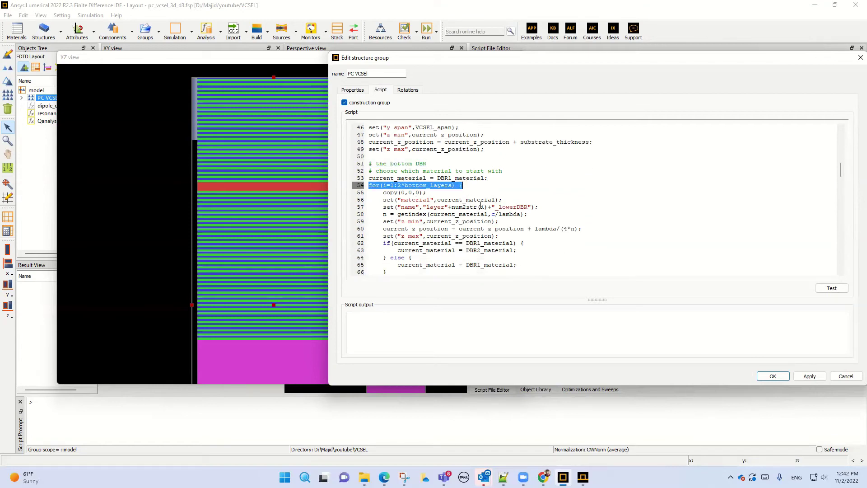
pyautogui.scroll(-2, 444, 224)
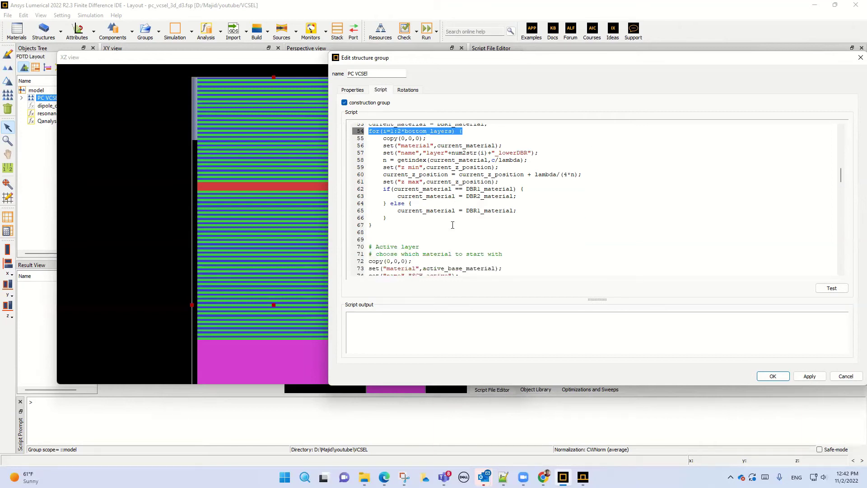
# Examine the script section that creates the active layer and its pumped region.
pyautogui.scroll(-2, 453, 224)
pyautogui.scroll(-2, 415, 193)
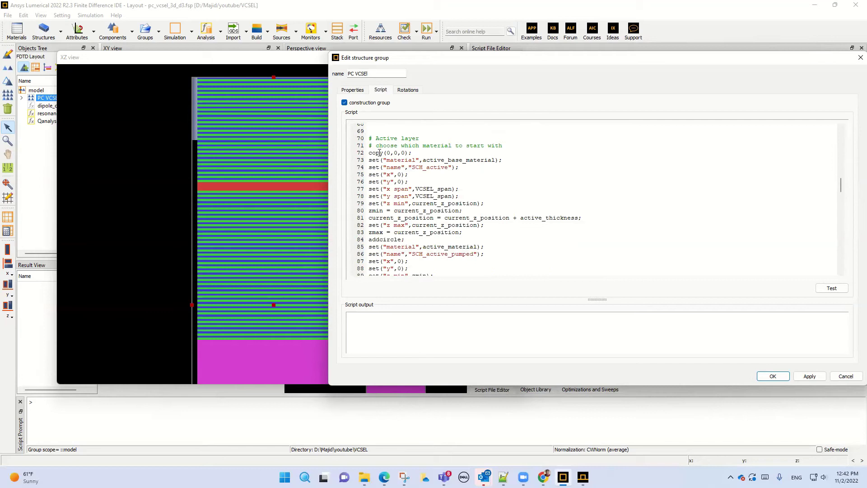
pyautogui.click(372, 141)
pyautogui.scroll(-2, 406, 203)
pyautogui.scroll(-2, 415, 223)
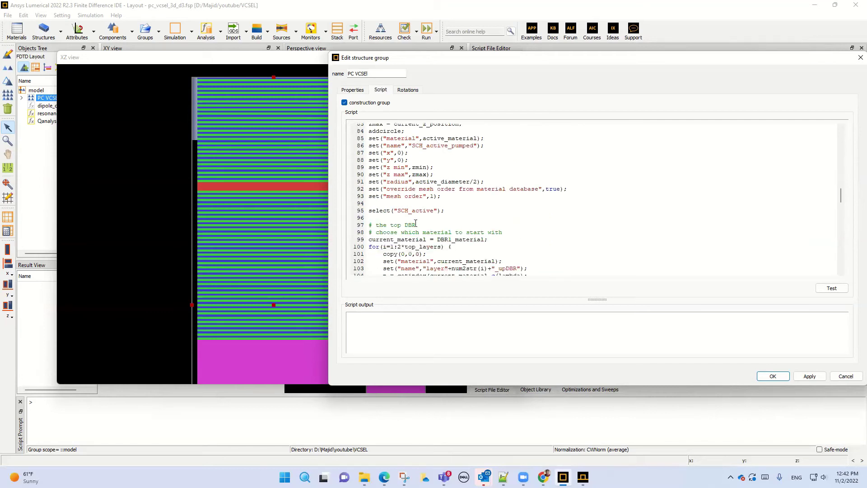
# Examine the top DBR and hexagonal lattice PC cavity sections of the script, and close the structure group without changes.
pyautogui.scroll(-2, 416, 223)
pyautogui.moveTo(377, 173); pyautogui.dragTo(418, 179)
pyautogui.scroll(-2, 430, 216)
pyautogui.scroll(-3, 430, 216)
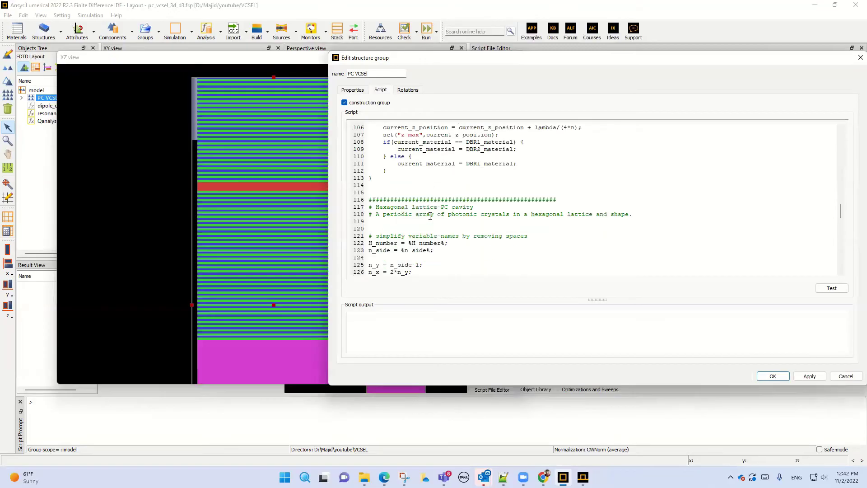
pyautogui.scroll(7, 420, 236)
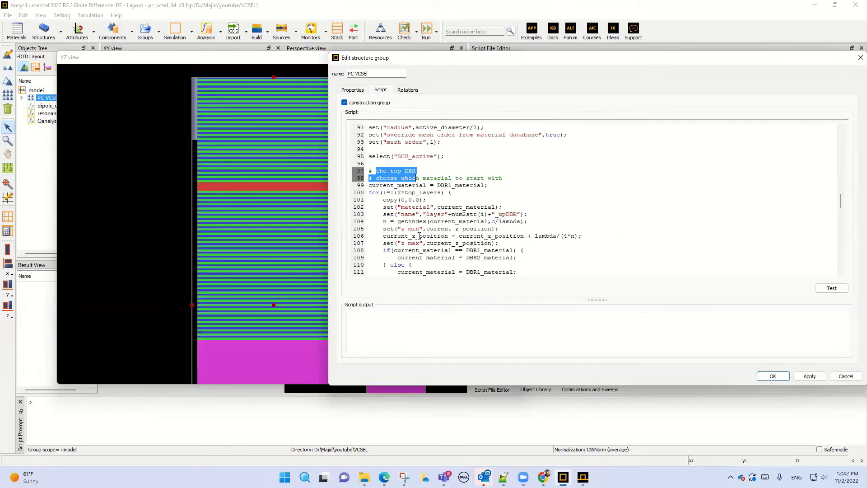
pyautogui.click(839, 377)
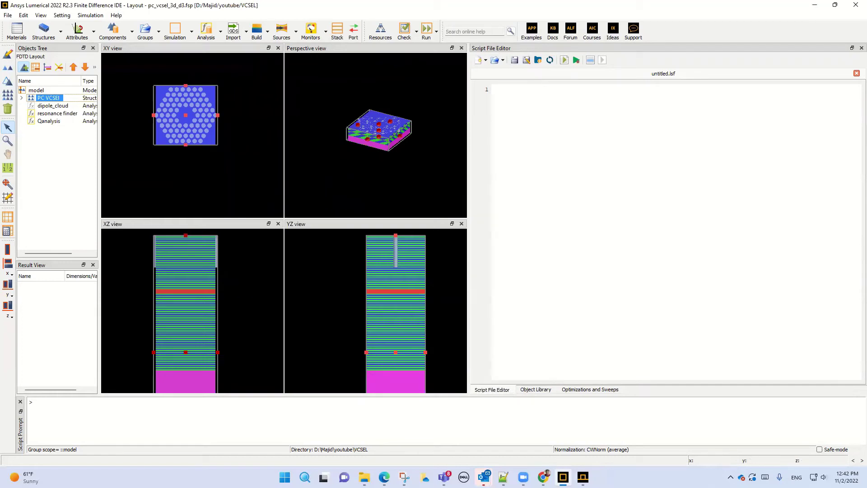
# Switch to the MODE project VCSEL_FDE_analysis.lms, delete the FDE solver and bring the full VCSEL stack into view.
pyautogui.click(584, 477)
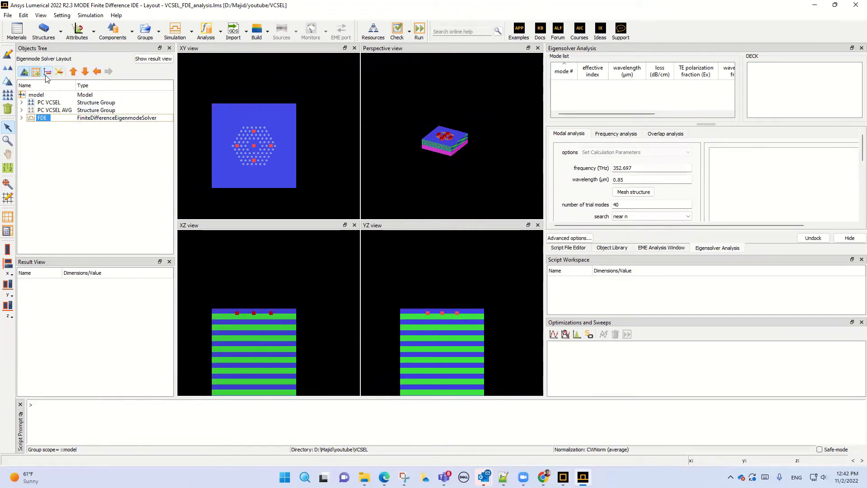
pyautogui.press('Delete')
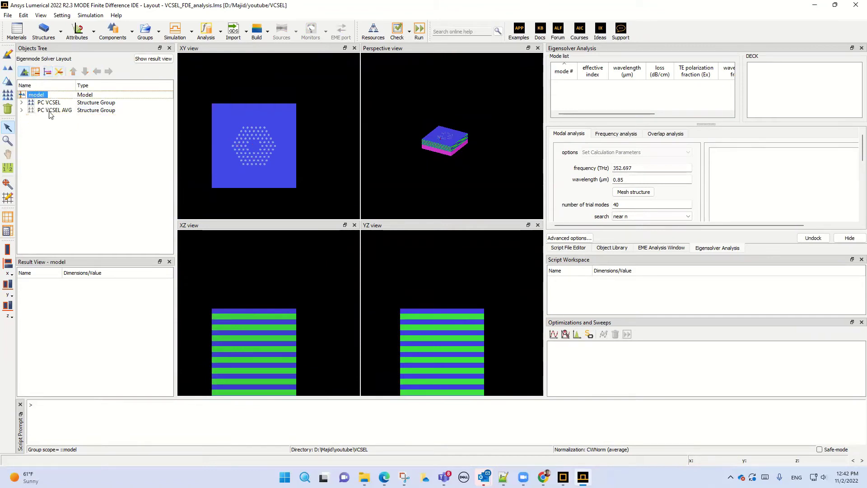
pyautogui.scroll(-3, 247, 298)
pyautogui.scroll(-3, 249, 302)
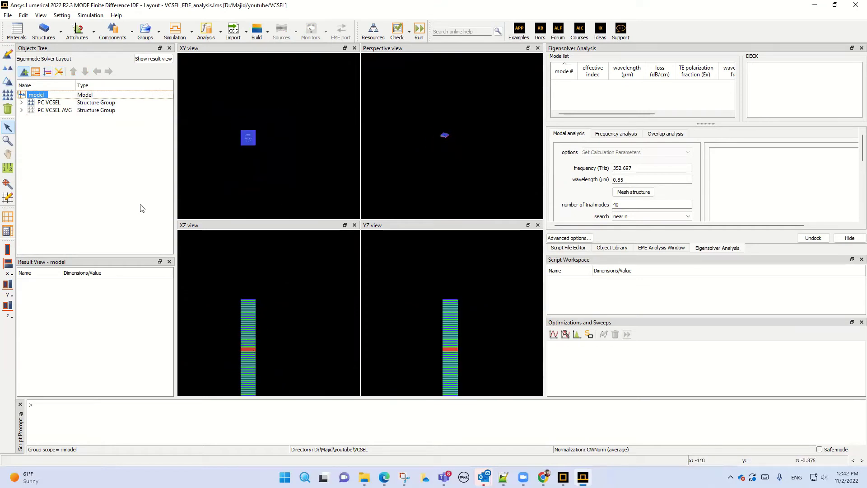
# Add an Eigenmode Solver to the VCSEL model and expand the new FDE object to show its contents.
pyautogui.click(7, 155)
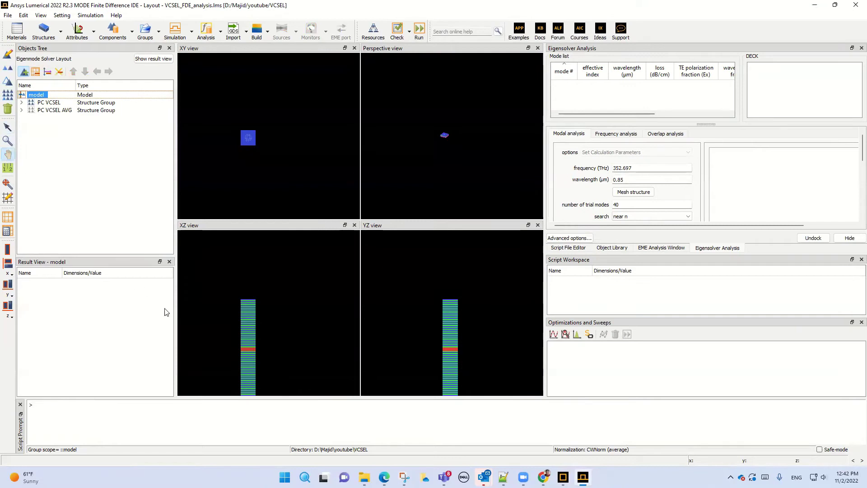
pyautogui.moveTo(239, 338); pyautogui.dragTo(245, 290)
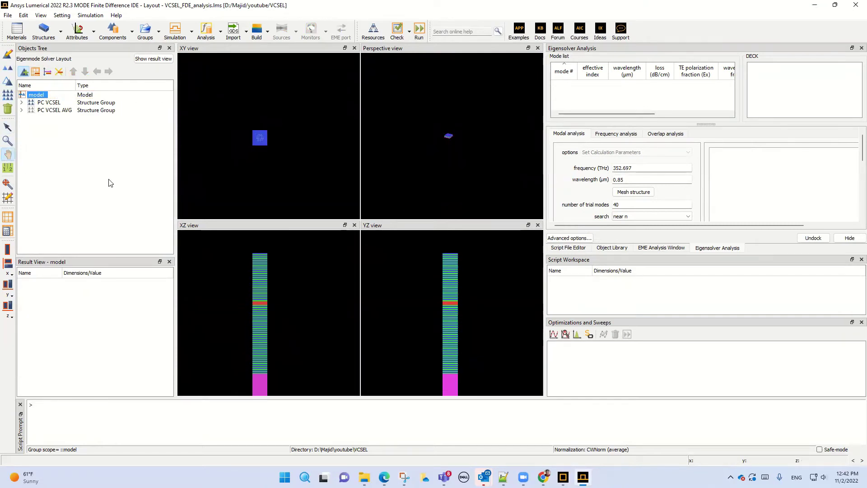
pyautogui.click(192, 37)
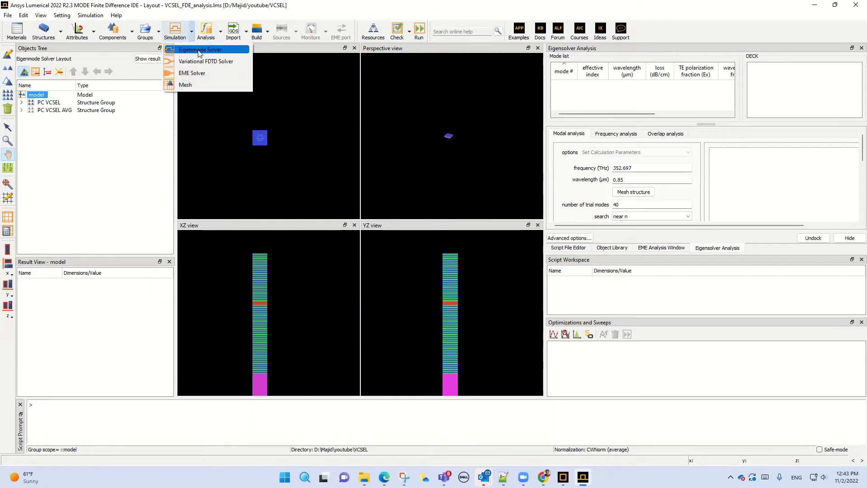
pyautogui.click(198, 53)
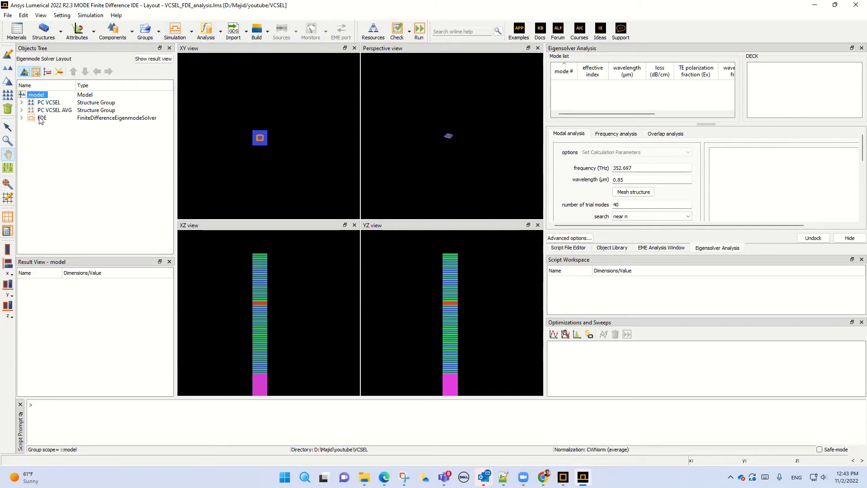
pyautogui.click(39, 120)
pyautogui.click(21, 119)
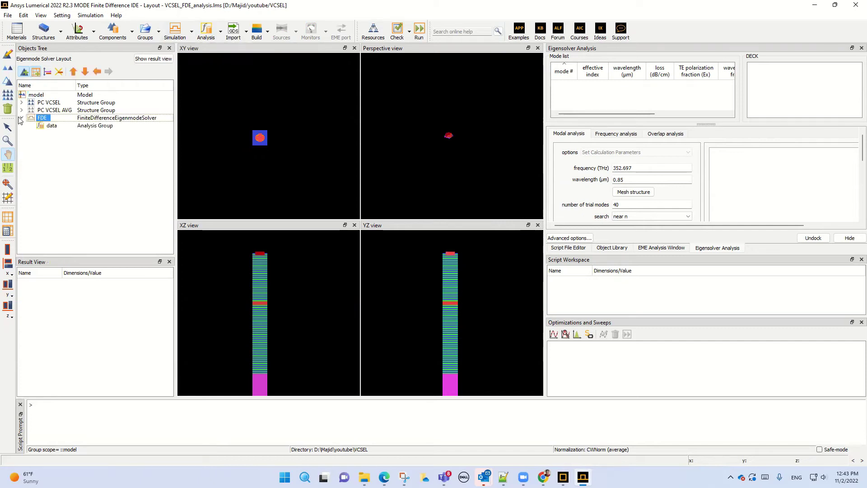
# Check the FDE object's general settings, such as its solver type, and inspect its region over the photonic crystal holes.
pyautogui.rightClick(43, 117)
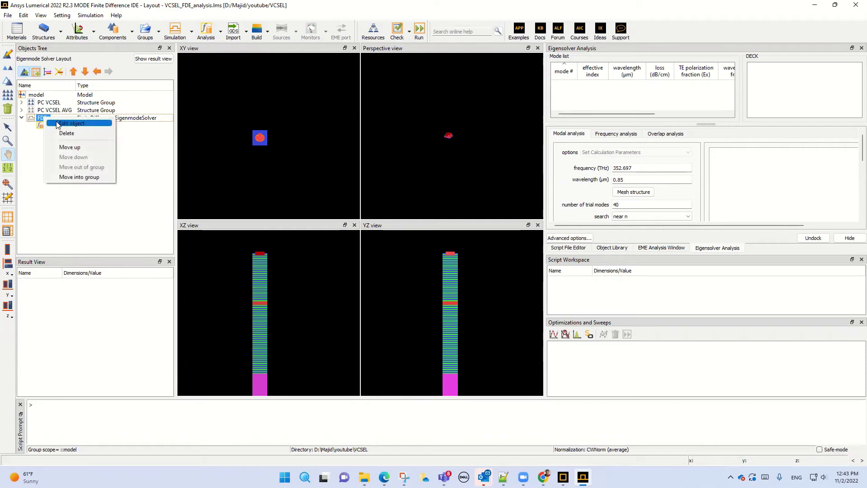
pyautogui.click(59, 123)
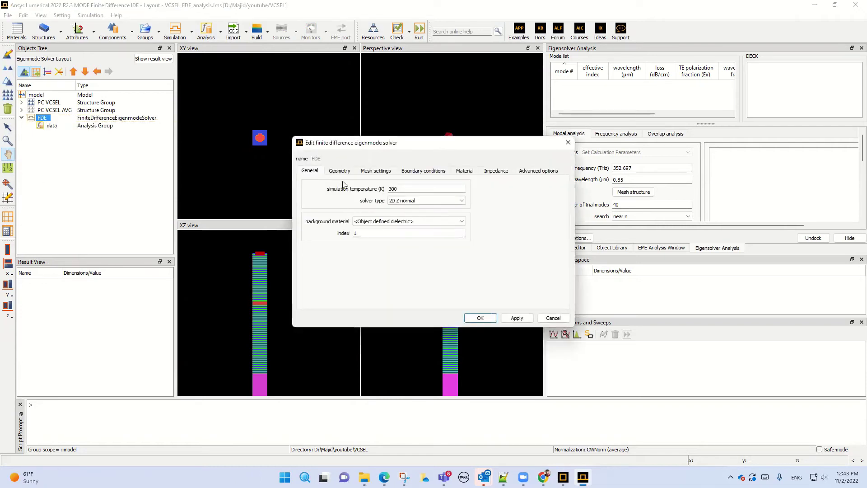
pyautogui.moveTo(428, 148); pyautogui.dragTo(568, 56)
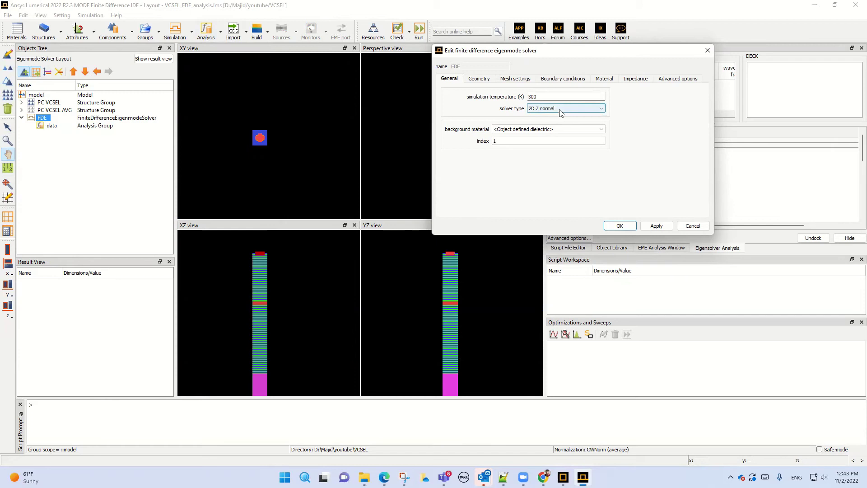
pyautogui.click(694, 226)
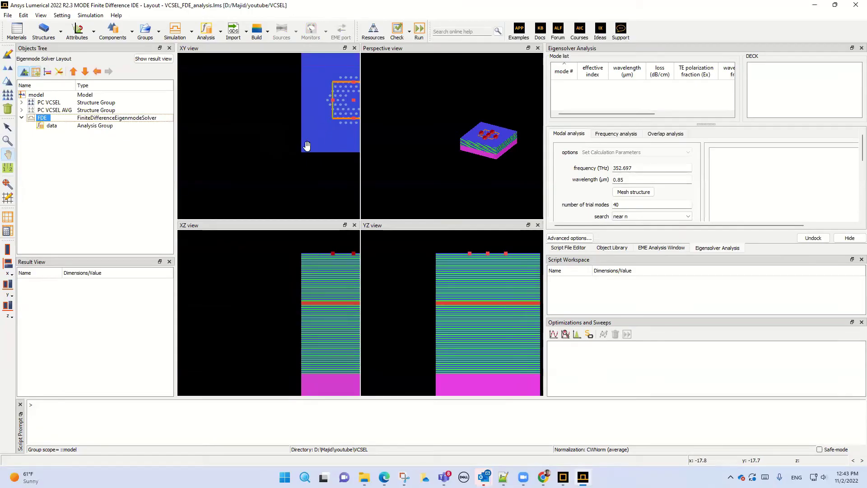
pyautogui.moveTo(321, 136); pyautogui.dragTo(237, 159)
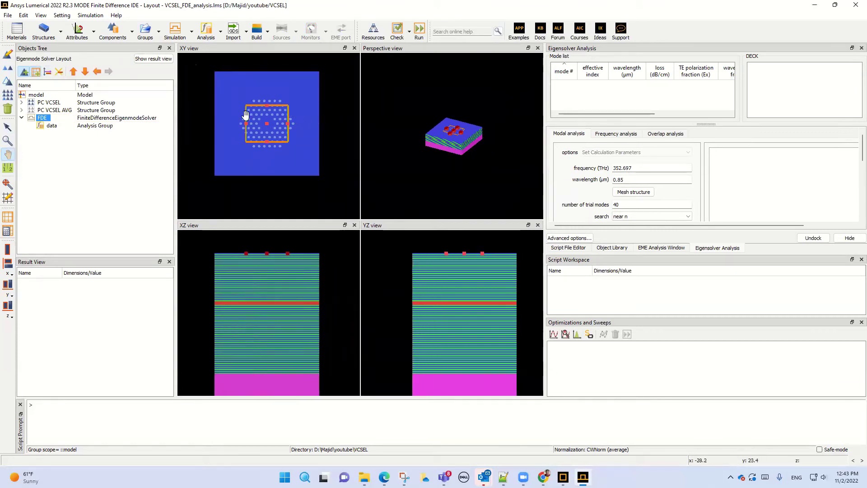
# Examine the FDE solver's geometry, mesh, boundary condition and material settings, and close them without changes.
pyautogui.rightClick(36, 119)
pyautogui.click(50, 123)
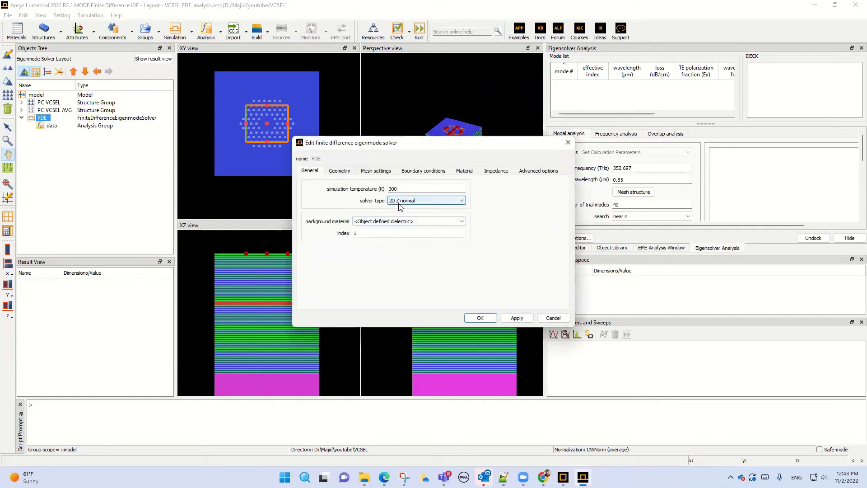
pyautogui.click(340, 173)
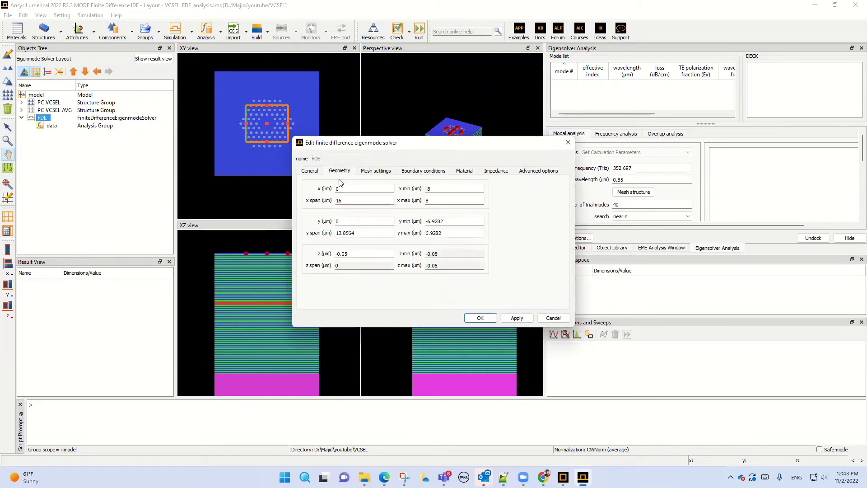
pyautogui.click(375, 174)
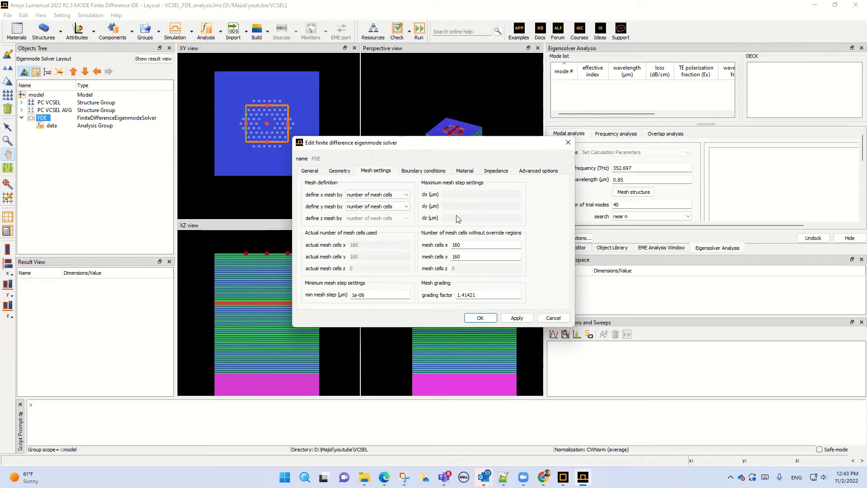
pyautogui.click(422, 174)
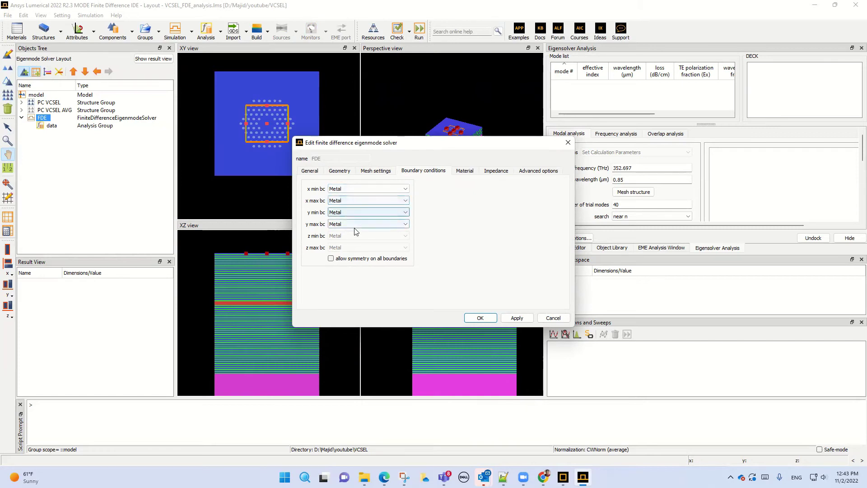
pyautogui.click(467, 172)
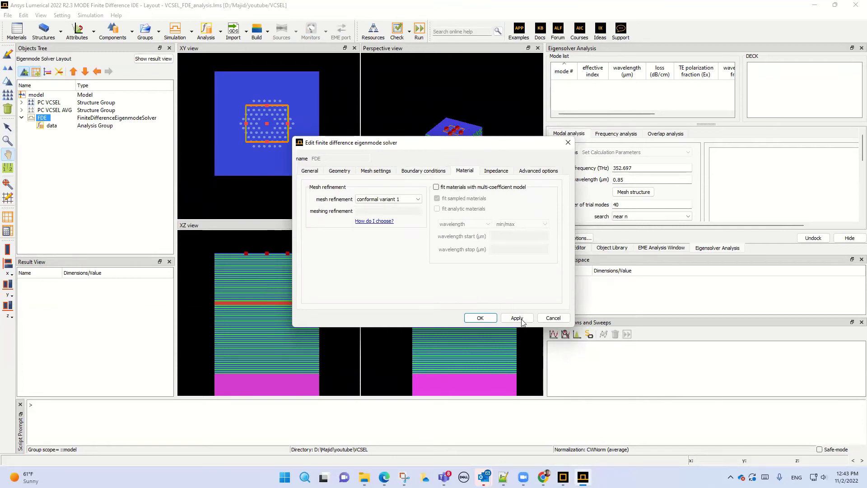
pyautogui.click(415, 174)
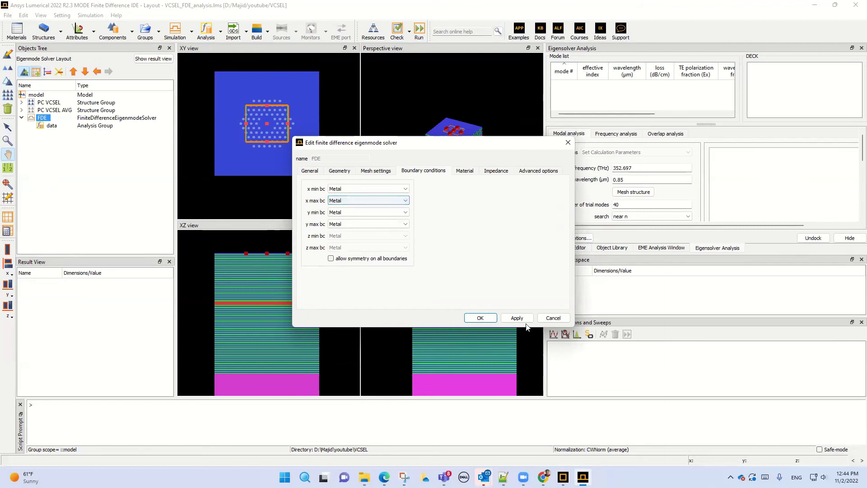
pyautogui.click(553, 319)
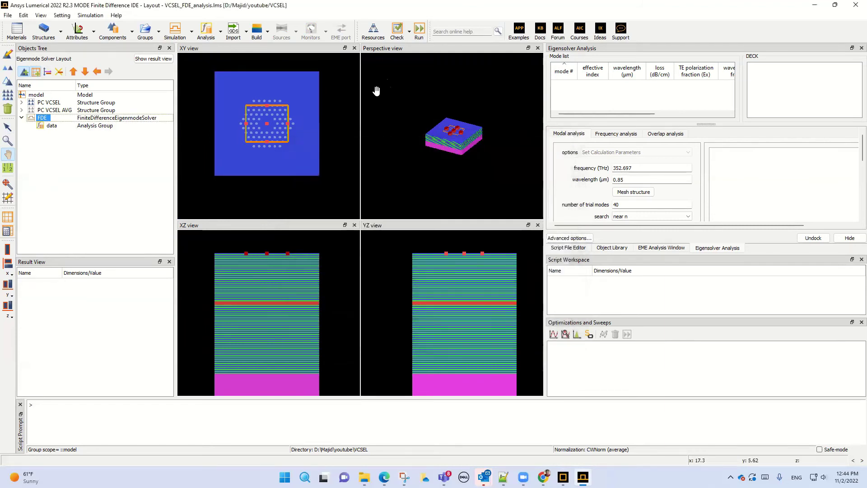
# Run the eigenmode solver and calculate modes at 0.85 µm with 40 trial modes, searching near n with the max index.
pyautogui.click(420, 31)
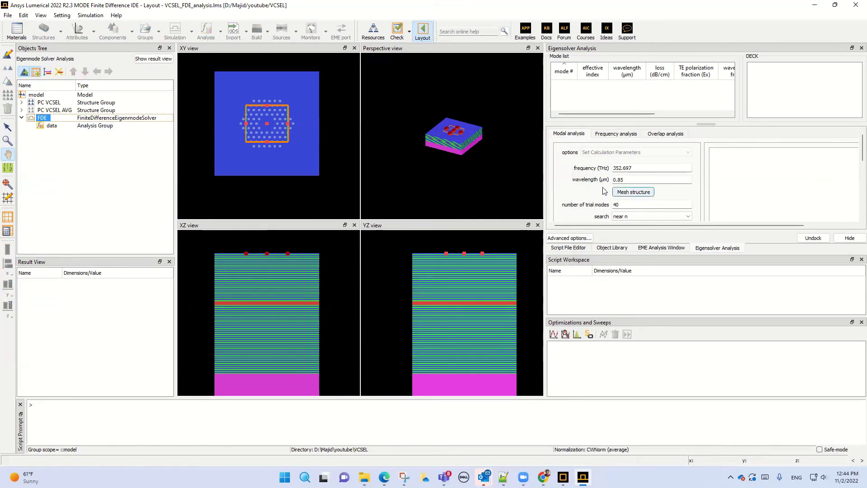
pyautogui.moveTo(626, 180); pyautogui.dragTo(584, 179)
pyautogui.scroll(-3, 757, 190)
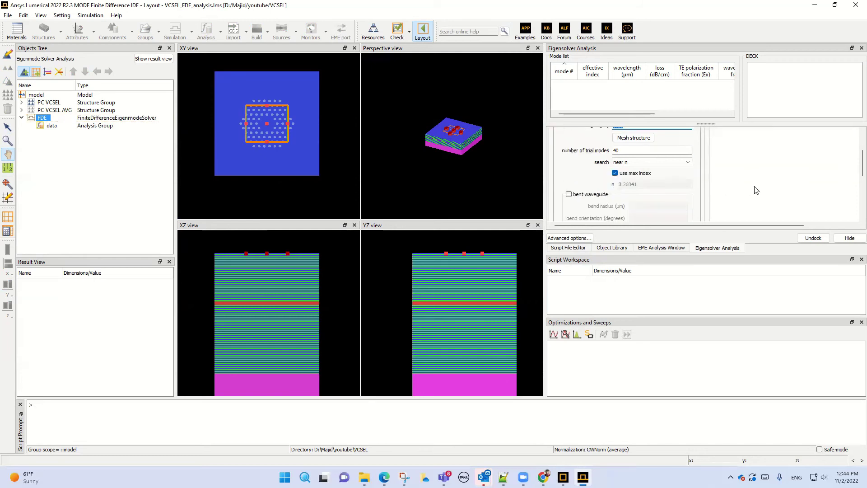
pyautogui.scroll(3, 757, 190)
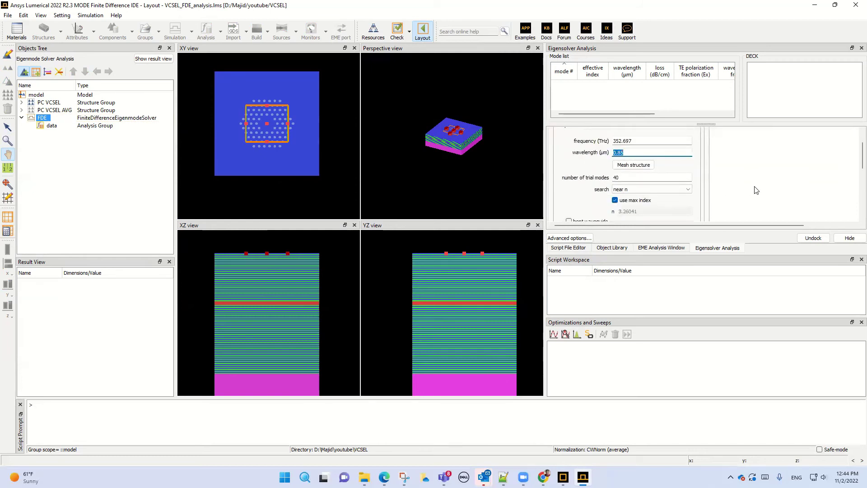
pyautogui.doubleClick(615, 178)
pyautogui.scroll(-6, 677, 210)
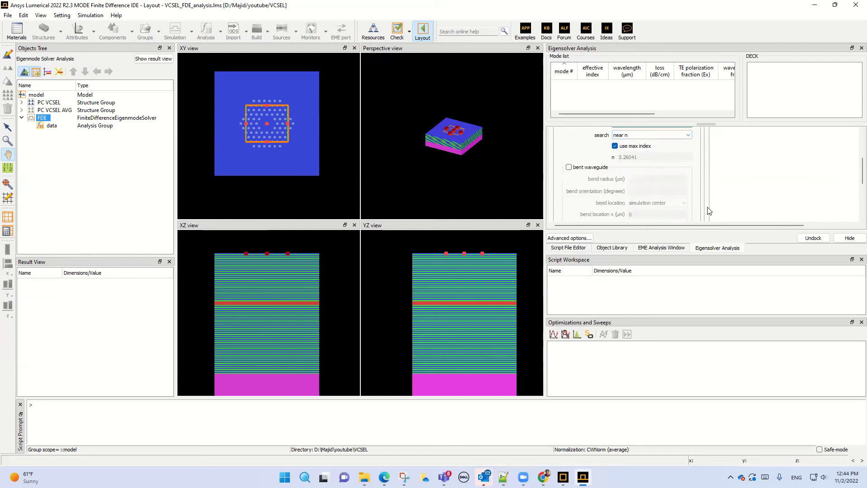
pyautogui.click(685, 218)
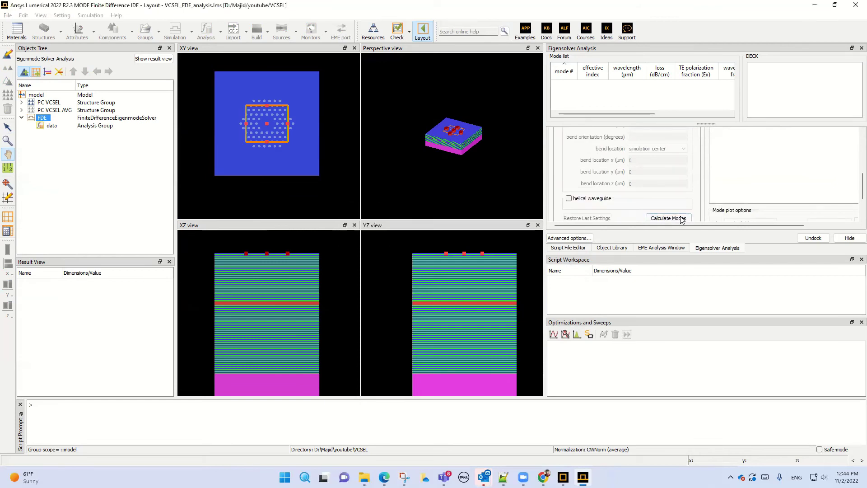
# Browse the calculated modes in order from the first one to mode 40, examining each field profile.
pyautogui.scroll(5, 856, 193)
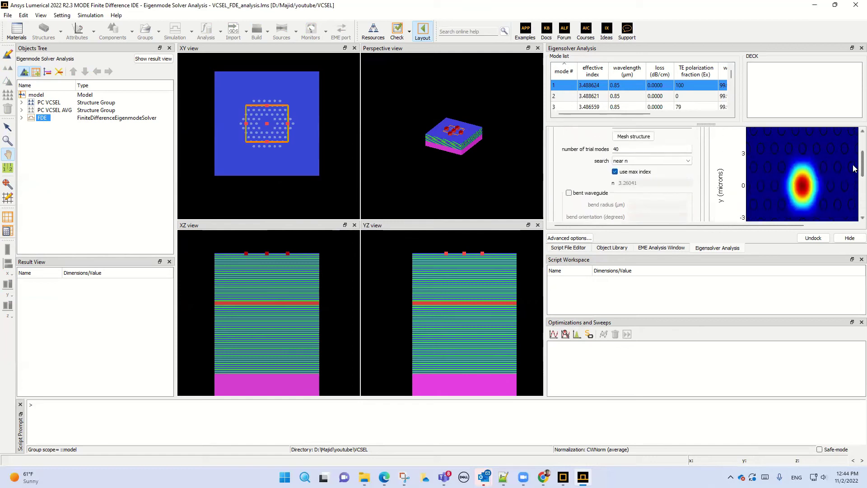
pyautogui.click(580, 96)
pyautogui.press('Down')
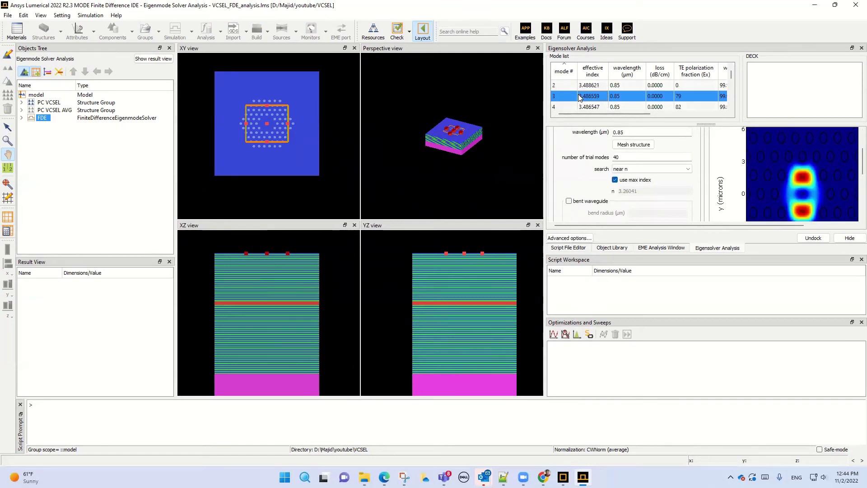
pyautogui.press('Down')
pyautogui.press('Down')
pyautogui.press('Down')
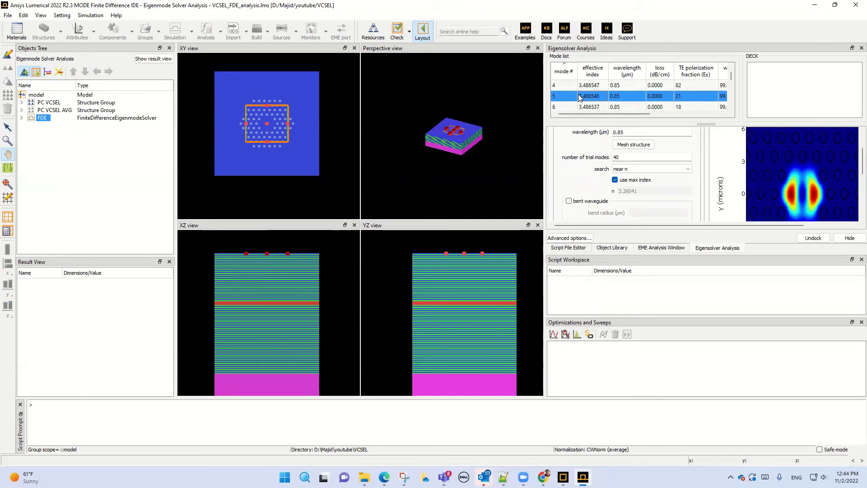
pyautogui.press('Down')
pyautogui.press('Down')
pyautogui.press('Down')
pyautogui.press('Down')
pyautogui.press('Down')
pyautogui.press('Down')
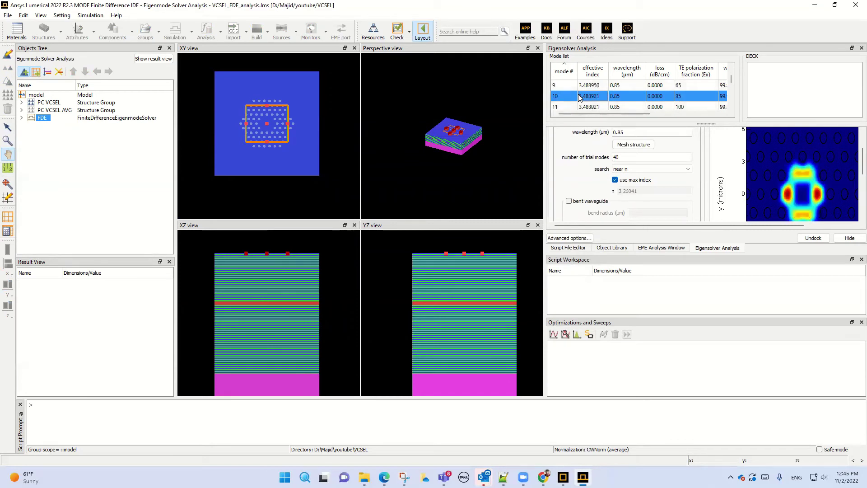
pyautogui.press('Down')
pyautogui.press('Down')
pyautogui.press('Down')
pyautogui.press('Down')
pyautogui.press('Down')
pyautogui.press('Down')
pyautogui.press('Down')
pyautogui.press('Down')
pyautogui.press('Down')
pyautogui.press('Down')
pyautogui.press('Down')
pyautogui.press('Down')
pyautogui.press('Down')
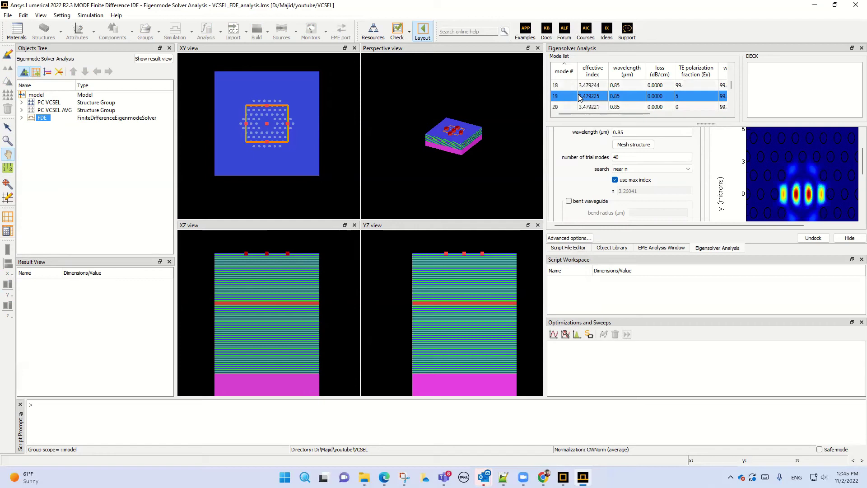
pyautogui.press('Down')
pyautogui.press('Down')
pyautogui.press('Down')
pyautogui.press('Down')
pyautogui.press('Down')
pyautogui.press('Down')
pyautogui.press('Down')
pyautogui.press('Down')
pyautogui.press('Down')
pyautogui.press('Down')
pyautogui.press('Down')
pyautogui.press('Down')
pyautogui.press('Down')
pyautogui.press('Down')
pyautogui.press('Down')
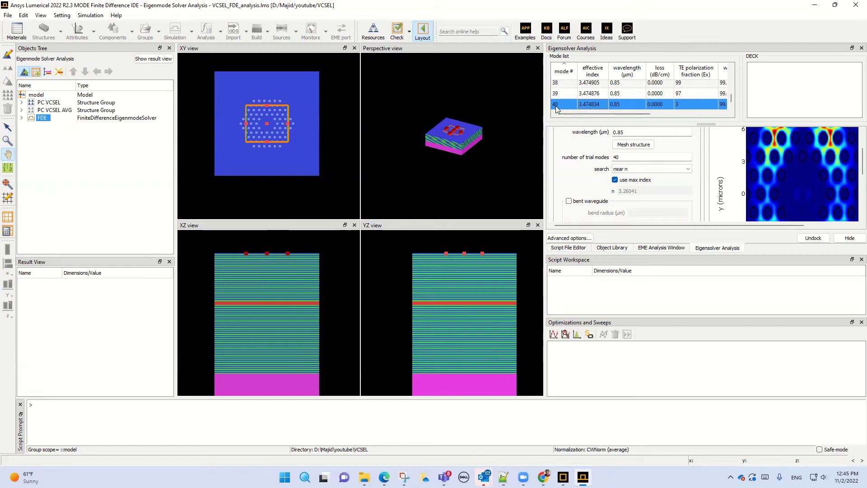
# Go back up through the mode list, re-examine the low-order mode profiles and finish on mode 1.
pyautogui.press('Up')
pyautogui.press('Up')
pyautogui.press('Up')
pyautogui.press('Up')
pyautogui.press('Up')
pyautogui.press('Up')
pyautogui.press('Up')
pyautogui.press('Up')
pyautogui.press('Up')
pyautogui.press('Up')
pyautogui.press('Up')
pyautogui.press('Up')
pyautogui.press('Up')
pyautogui.press('Up')
pyautogui.press('Up')
pyautogui.press('Up')
pyautogui.press('Up')
pyautogui.press('Up')
pyautogui.press('Up')
pyautogui.press('Up')
pyautogui.press('Up')
pyautogui.press('Up')
pyautogui.press('Up')
pyautogui.press('Up')
pyautogui.press('Up')
pyautogui.press('Up')
pyautogui.press('Up')
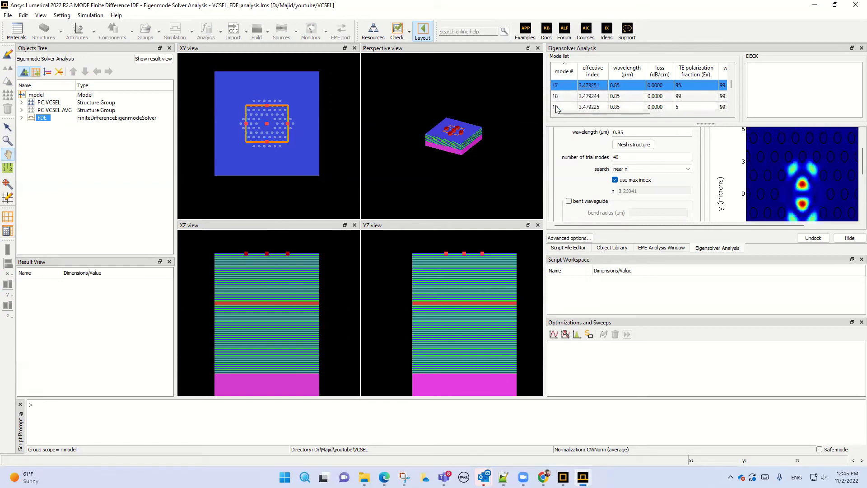
pyautogui.click(620, 96)
pyautogui.press('Down')
pyautogui.press('Down')
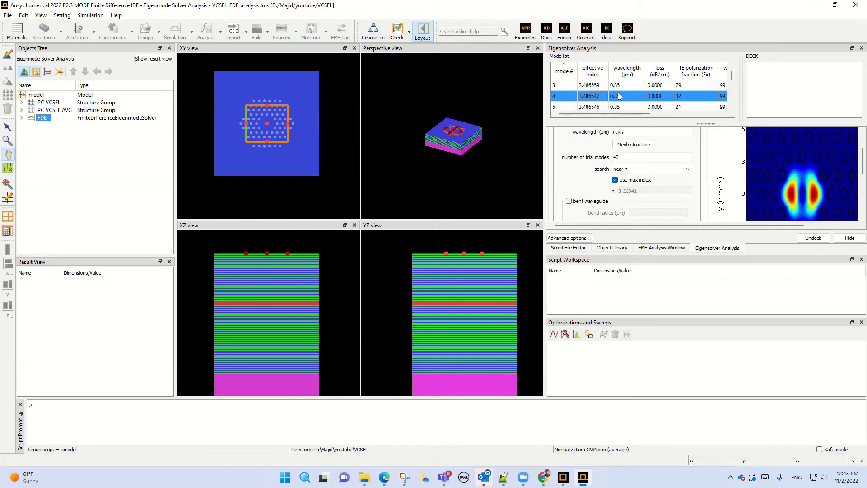
pyautogui.press('Home')
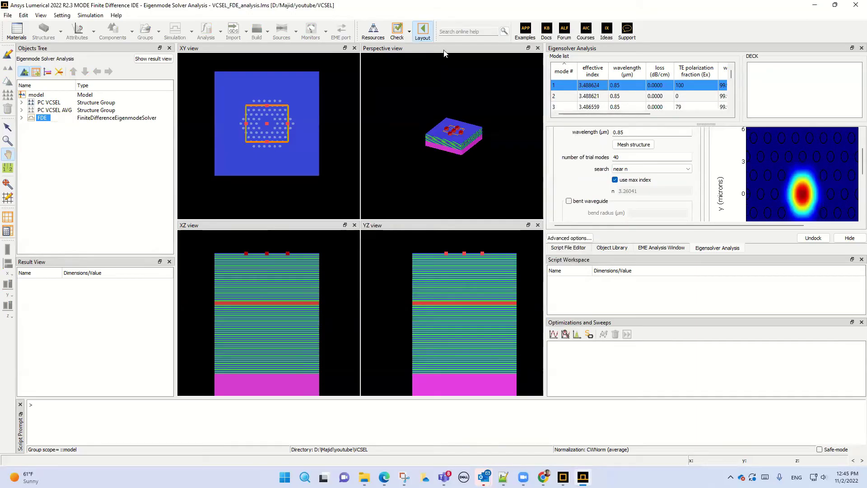
# Return to layout mode and set the FDE solver's x min and x max boundary conditions to PML.
pyautogui.click(423, 33)
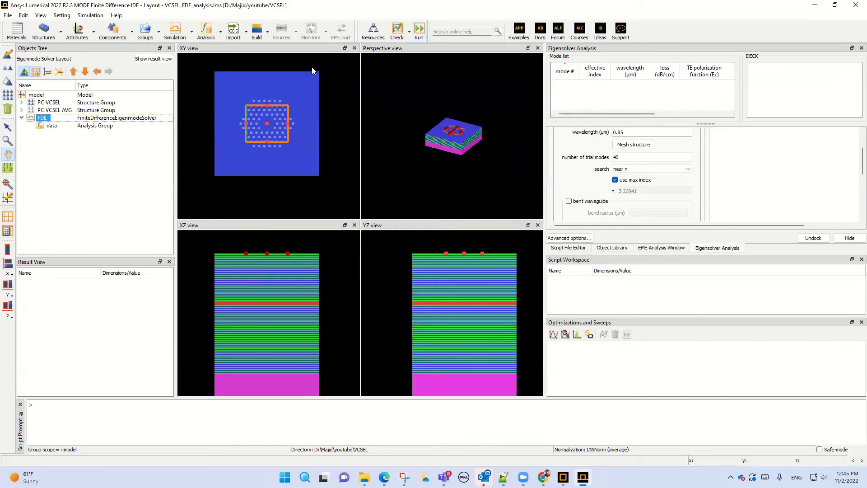
pyautogui.rightClick(45, 118)
pyautogui.click(63, 123)
pyautogui.click(428, 171)
pyautogui.click(377, 190)
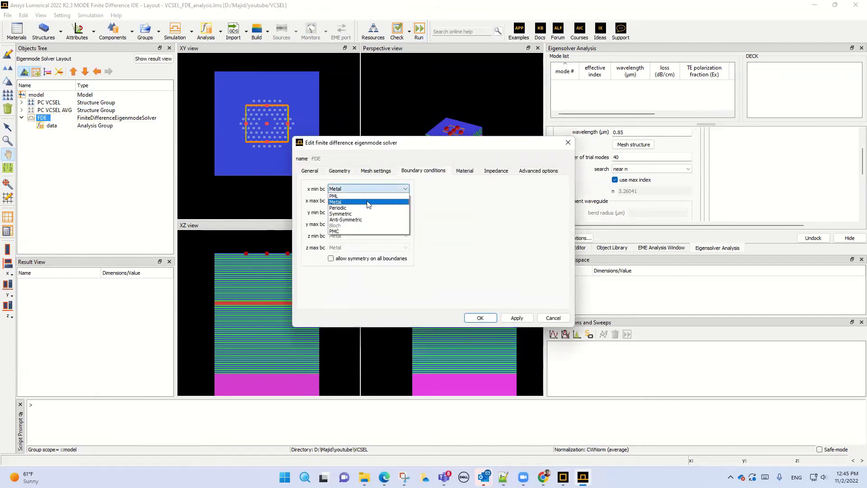
pyautogui.click(361, 196)
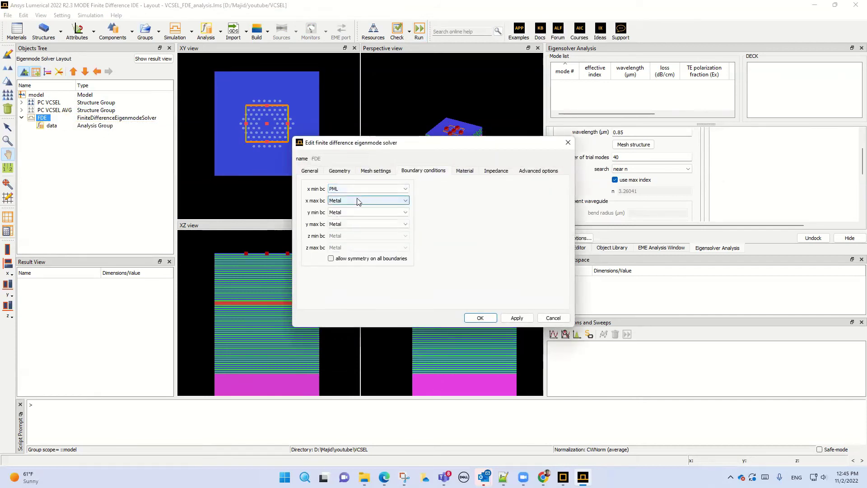
pyautogui.click(358, 201)
pyautogui.click(353, 209)
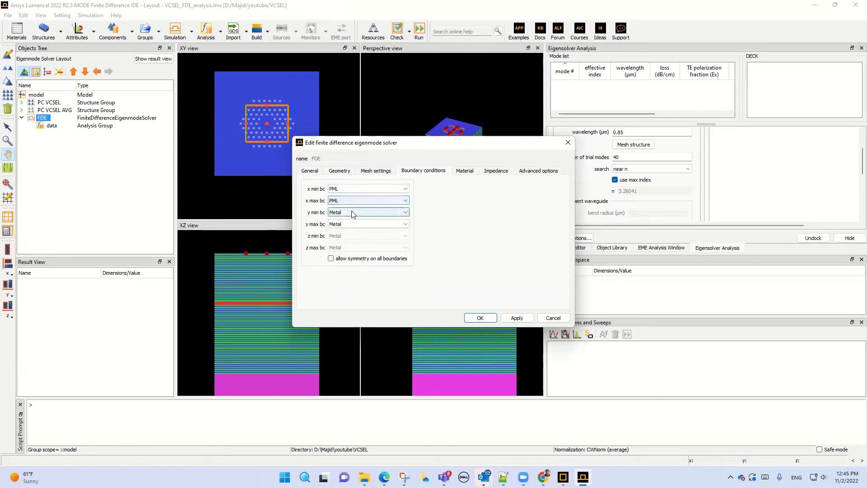
# Set the FDE solver's y min and y max boundary conditions to PML and apply the settings.
pyautogui.click(352, 216)
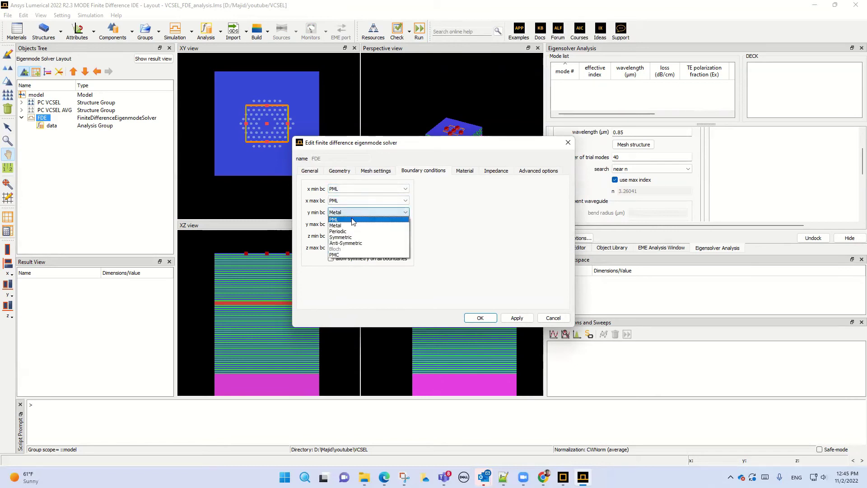
pyautogui.click(348, 221)
pyautogui.click(349, 226)
pyautogui.click(348, 235)
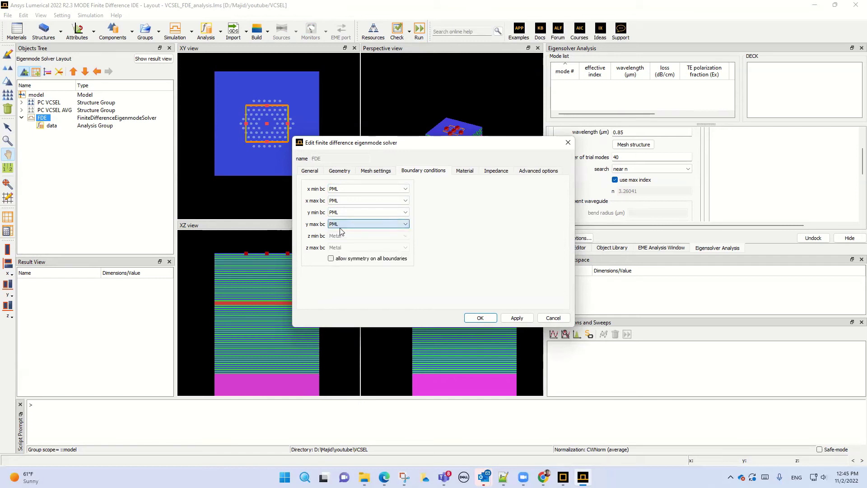
pyautogui.click(518, 318)
pyautogui.click(480, 318)
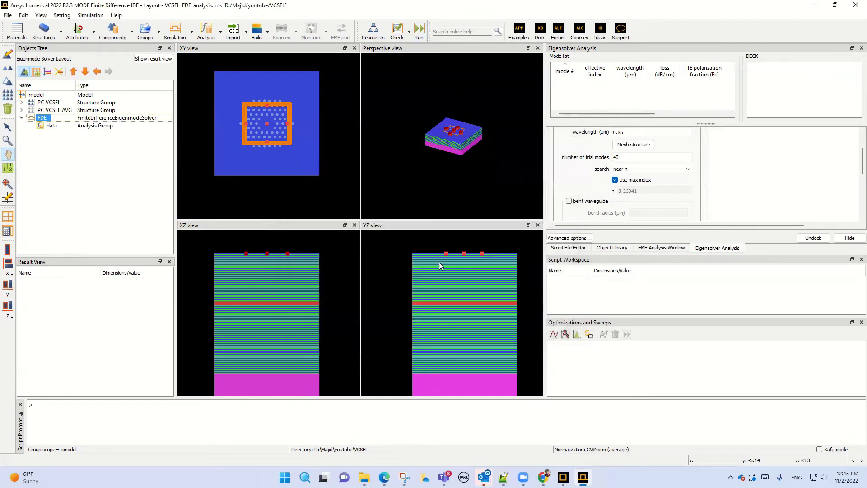
# Run the eigenmode solver with the PML boundaries and calculate the modes at 0.85 µm with 40 trial modes.
pyautogui.click(420, 30)
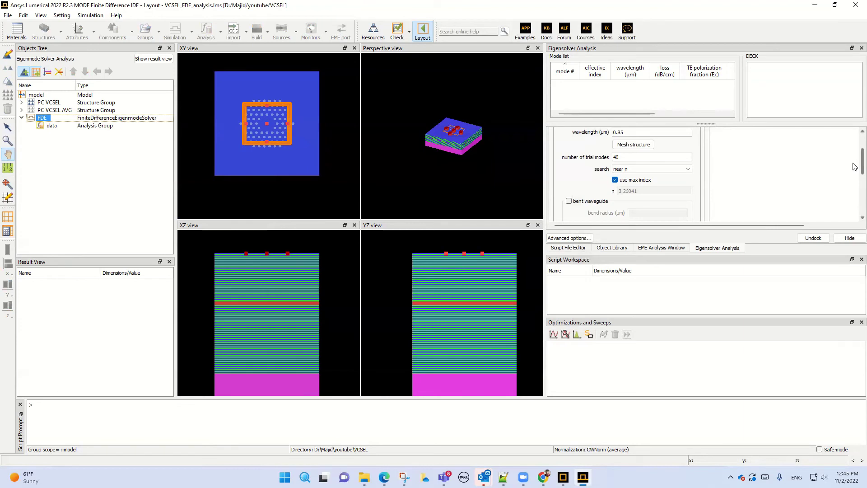
pyautogui.moveTo(854, 164); pyautogui.dragTo(854, 197)
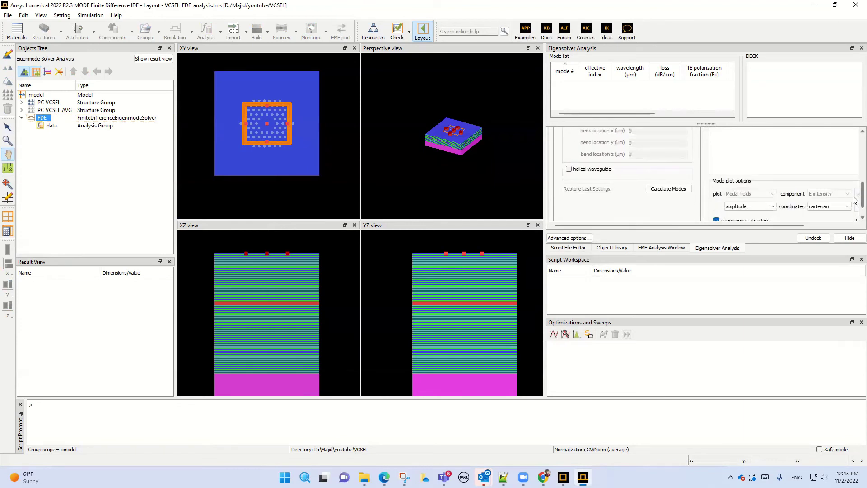
pyautogui.click(669, 188)
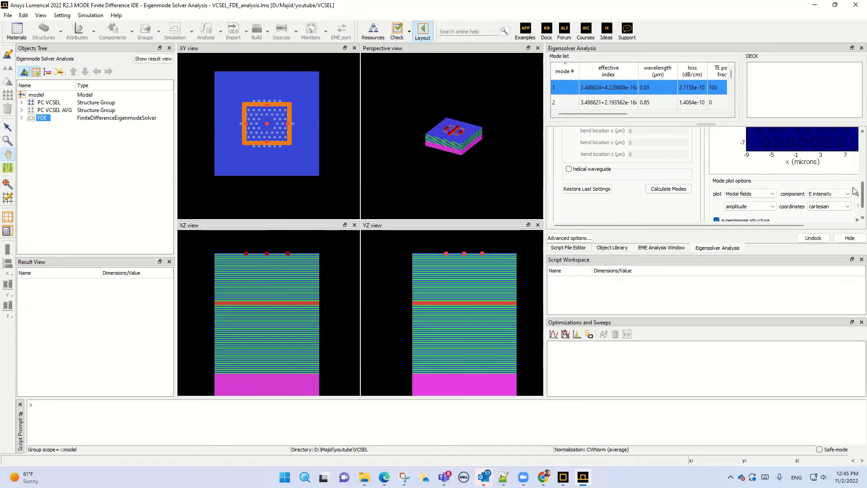
# Widen the eigensolver analysis area to show more mode list columns and examine the field profile of mode 12.
pyautogui.scroll(5, 854, 191)
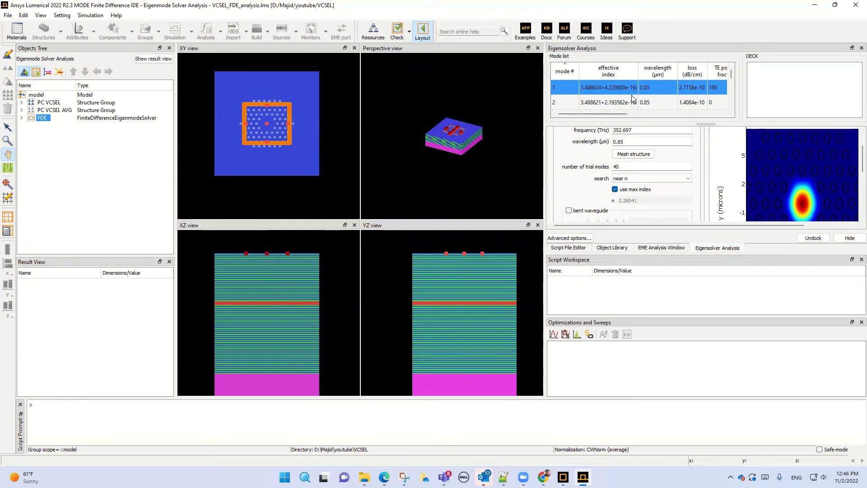
pyautogui.moveTo(545, 113); pyautogui.dragTo(433, 116)
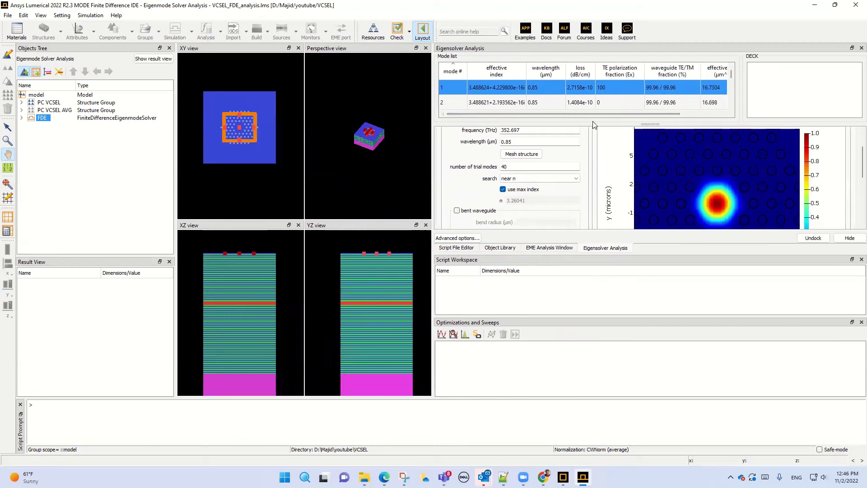
pyautogui.scroll(-3, 545, 95)
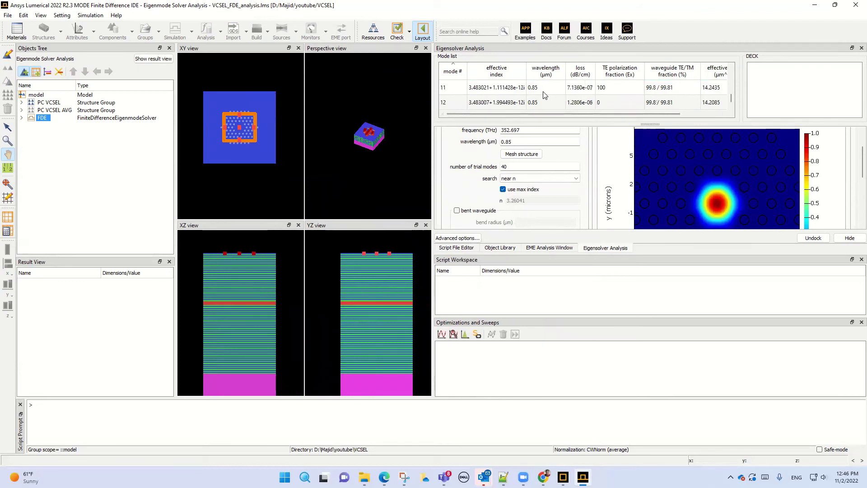
pyautogui.click(451, 103)
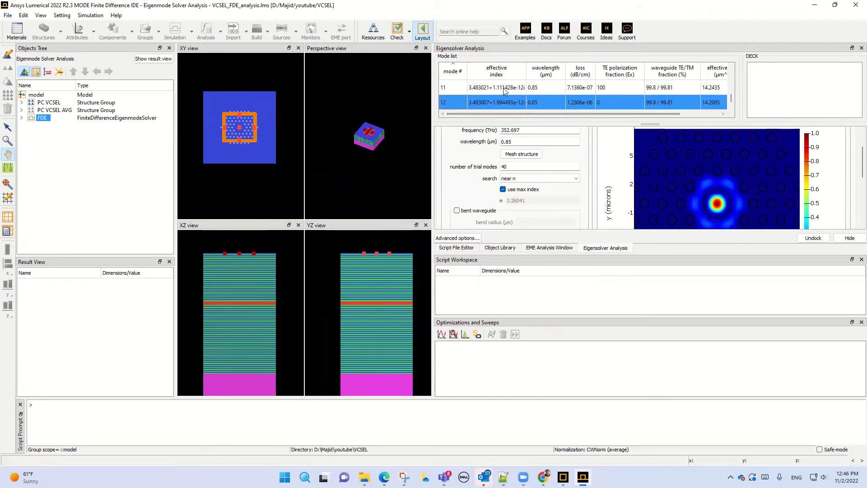
pyautogui.scroll(3, 506, 91)
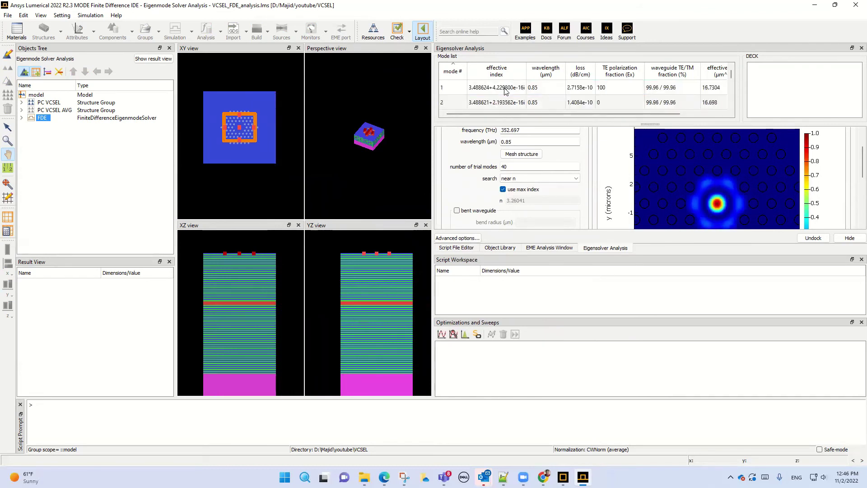
# Browse the field profiles from mode 2 to mode 8 and return to mode 1.
pyautogui.click(506, 91)
pyautogui.press('Down')
pyautogui.press('Down')
pyautogui.press('Down')
pyautogui.press('Down')
pyautogui.press('Down')
pyautogui.press('Down')
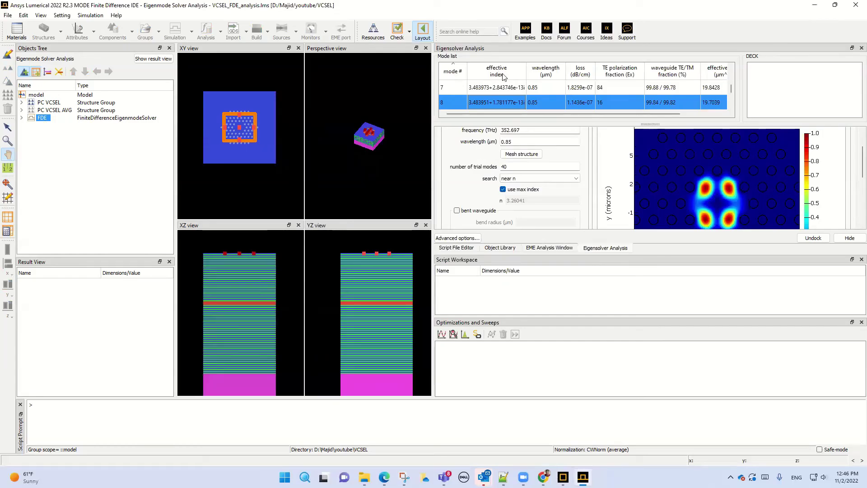
pyautogui.press('Up')
pyautogui.press('Up')
pyautogui.press('Up')
pyautogui.press('Up')
pyautogui.press('Up')
pyautogui.press('Up')
pyautogui.press('Up')
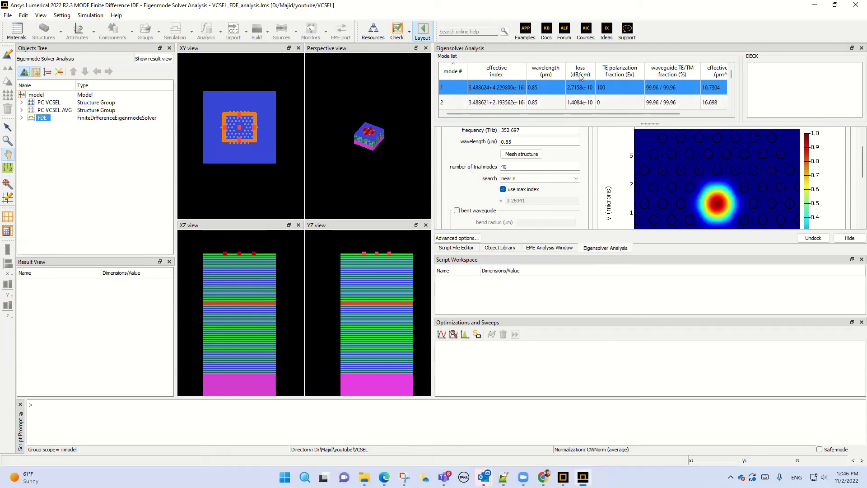
# Compare the losses, TE polarization fractions and field profiles of modes 1 to 12, returning to modes 1 and 2.
pyautogui.scroll(-2, 585, 94)
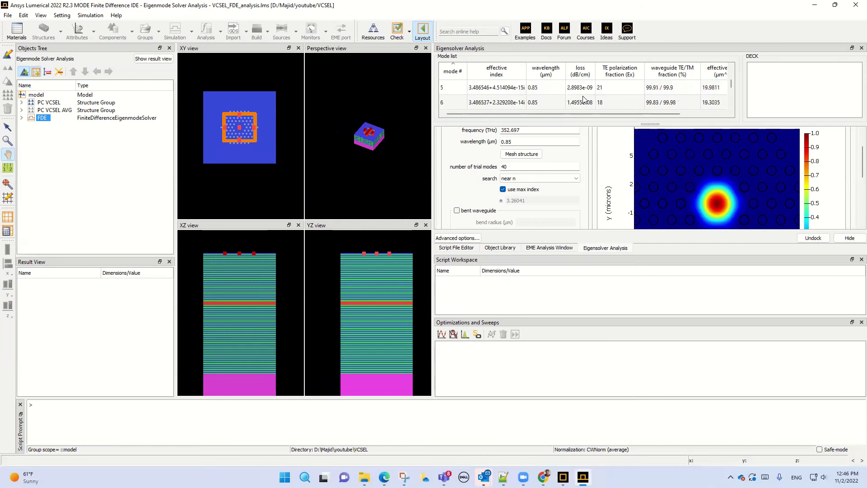
pyautogui.scroll(2, 585, 99)
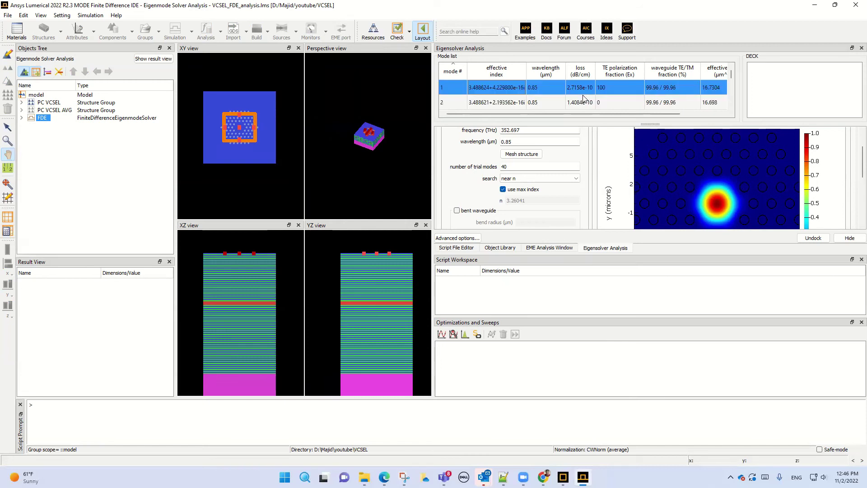
pyautogui.click(584, 96)
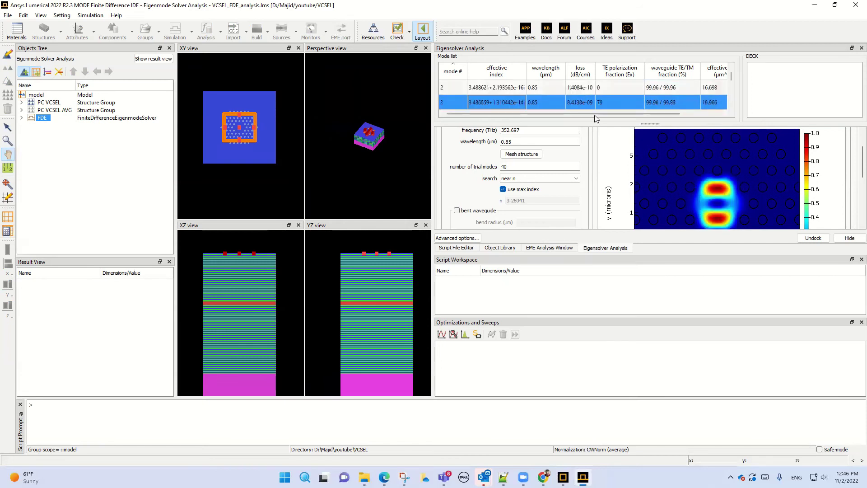
pyautogui.press('Up')
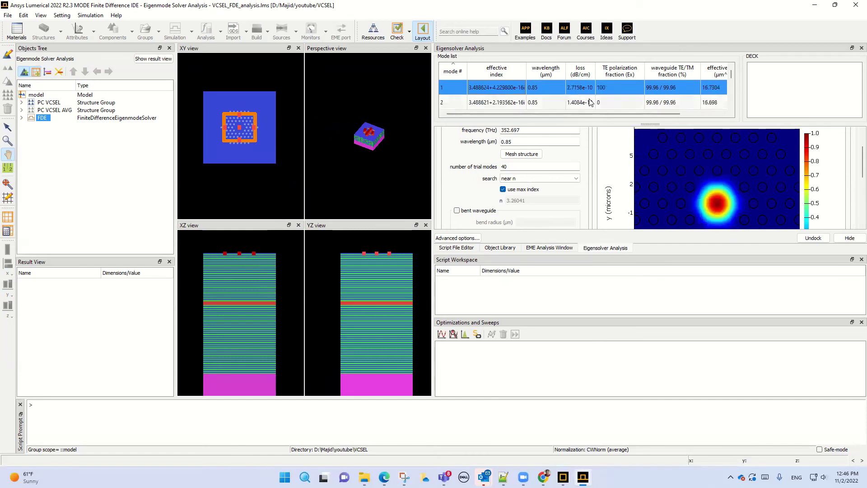
pyautogui.click(590, 102)
pyautogui.press('Down')
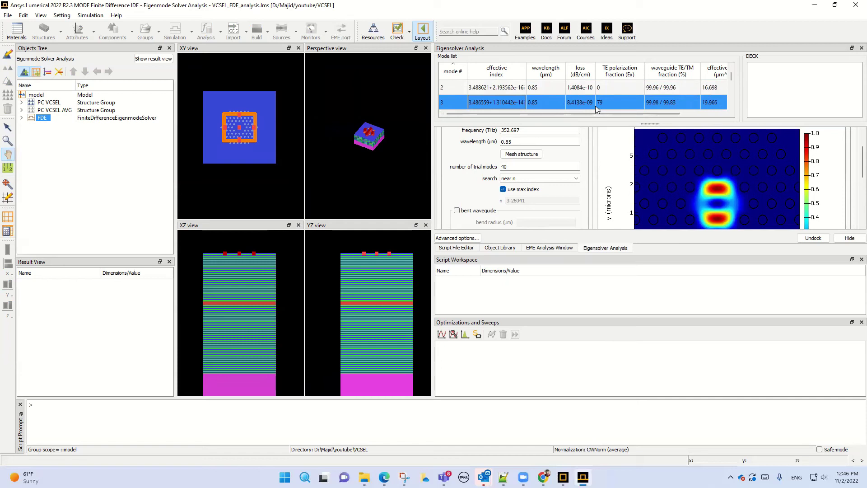
pyautogui.press('Down')
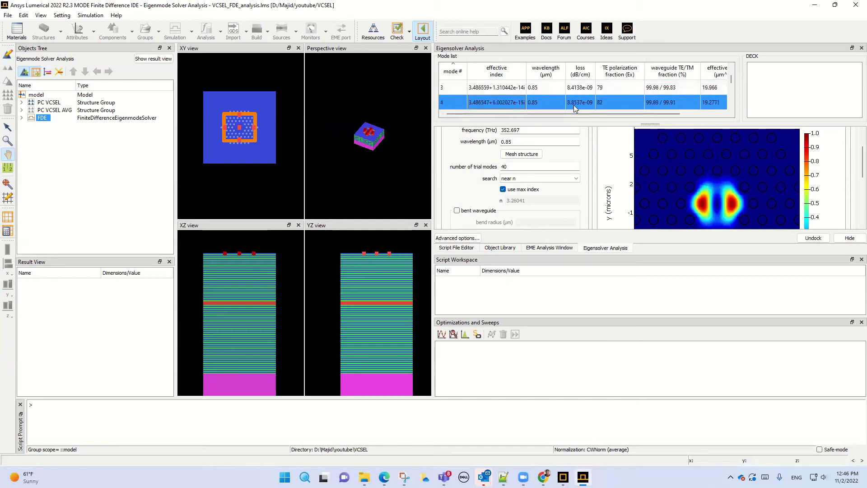
pyautogui.press('Down')
pyautogui.press('Down')
pyautogui.press('Down')
pyautogui.press('Down')
pyautogui.press('Down')
pyautogui.press('Down')
pyautogui.press('Down')
pyautogui.press('Down')
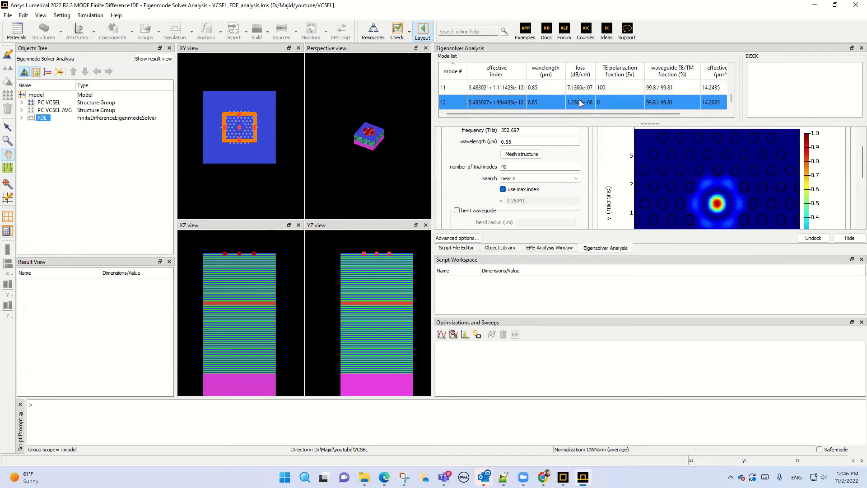
pyautogui.press('Home')
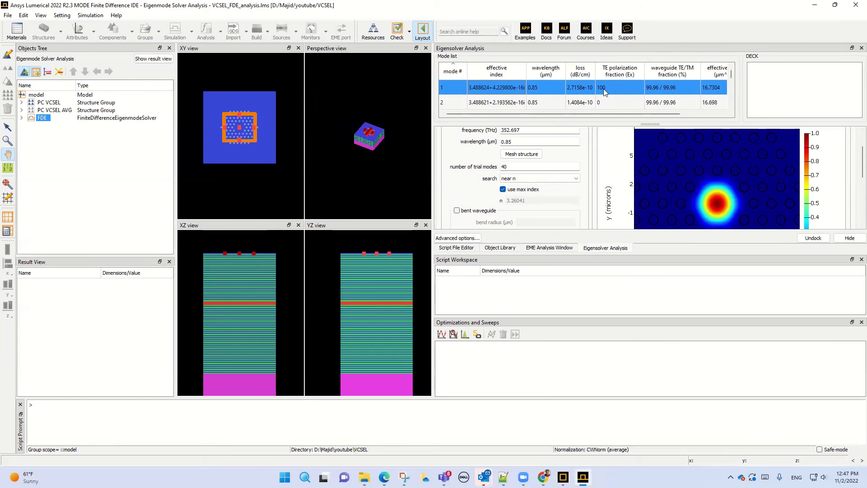
pyautogui.click(601, 103)
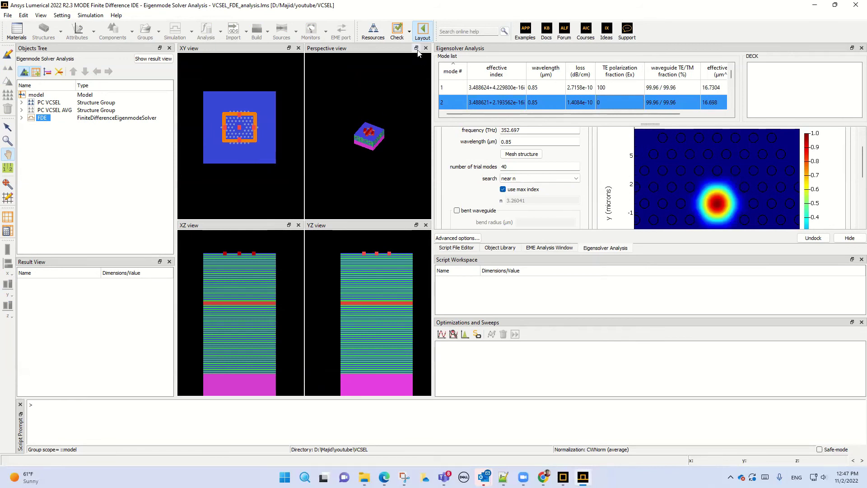
# Return to layout mode, disable the PC VCSEL structure group and enable the PC VCSEL AVG group.
pyautogui.click(423, 31)
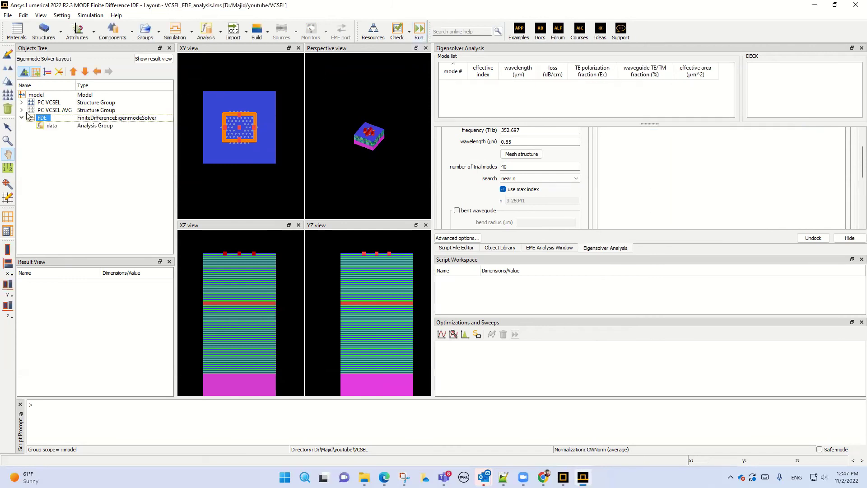
pyautogui.click(49, 103)
pyautogui.rightClick(47, 104)
pyautogui.click(62, 121)
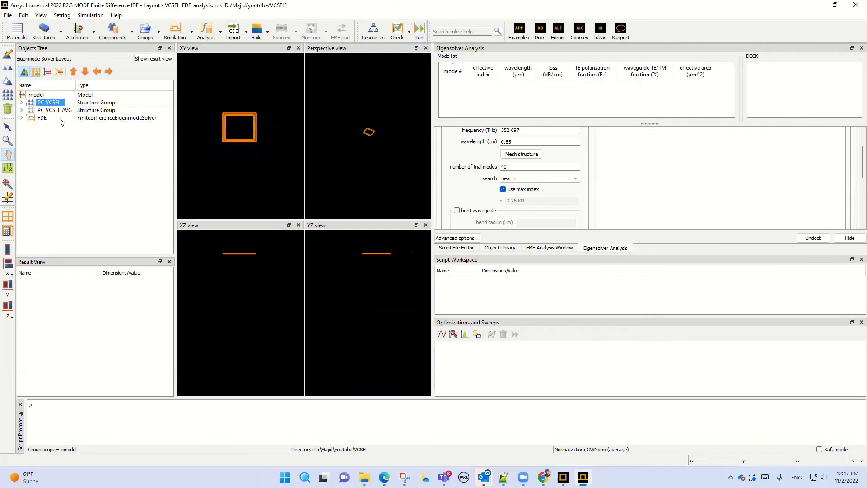
pyautogui.click(50, 111)
pyautogui.rightClick(50, 110)
pyautogui.click(54, 129)
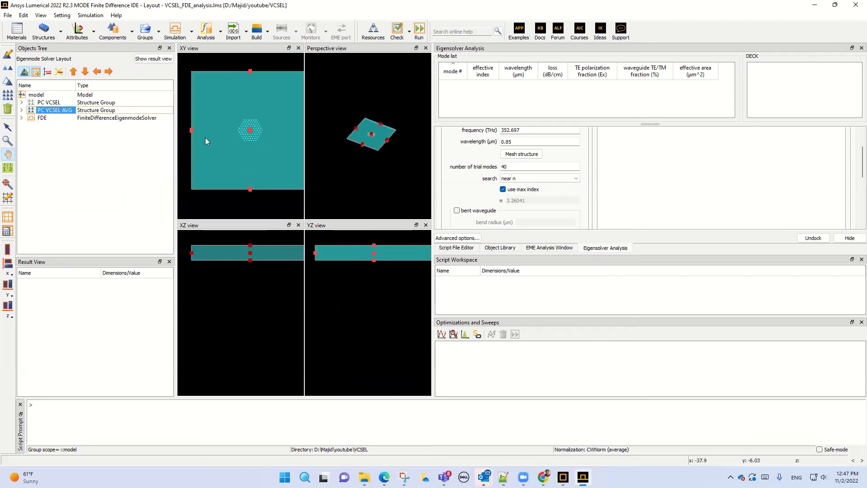
# Expand the PC VCSEL AVG group and examine its avg background rectangle and first circle up close.
pyautogui.click(21, 117)
pyautogui.click(21, 110)
pyautogui.click(62, 118)
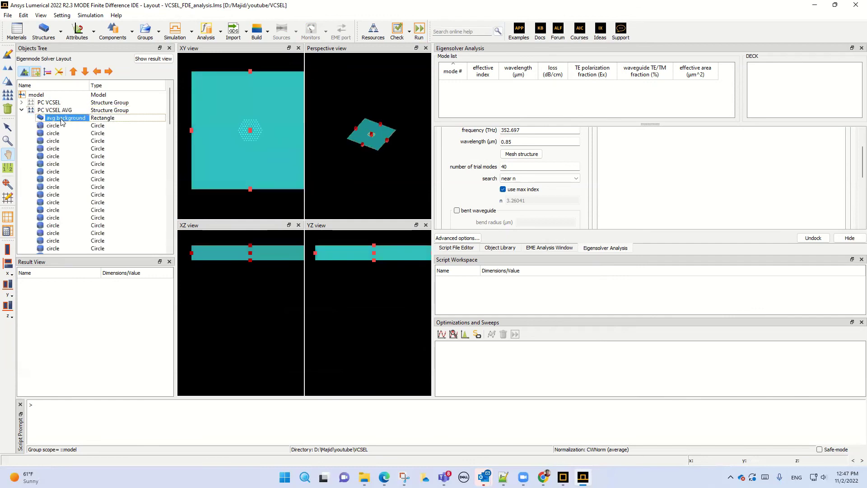
pyautogui.click(49, 127)
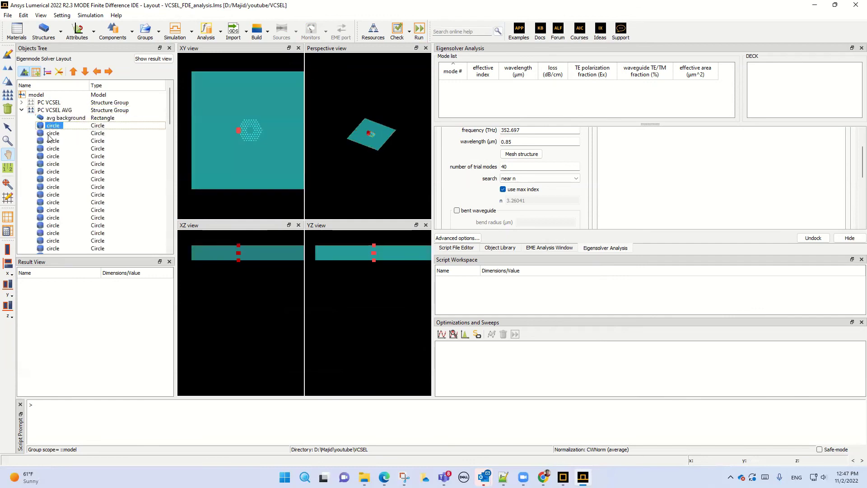
pyautogui.scroll(3, 255, 138)
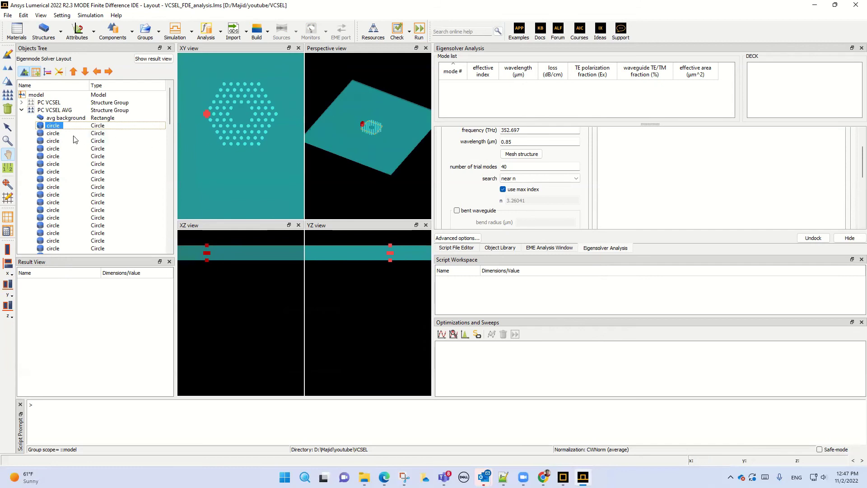
# Go through the circles of the PC VCSEL AVG group to see their positions, and reselect the avg background rectangle.
pyautogui.click(53, 135)
pyautogui.press('Down')
pyautogui.press('Down')
pyautogui.press('Down')
pyautogui.press('Down')
pyautogui.press('Down')
pyautogui.press('Down')
pyautogui.press('Down')
pyautogui.press('Down')
pyautogui.press('Down')
pyautogui.press('Down')
pyautogui.press('Down')
pyautogui.press('Down')
pyautogui.press('Down')
pyautogui.press('Down')
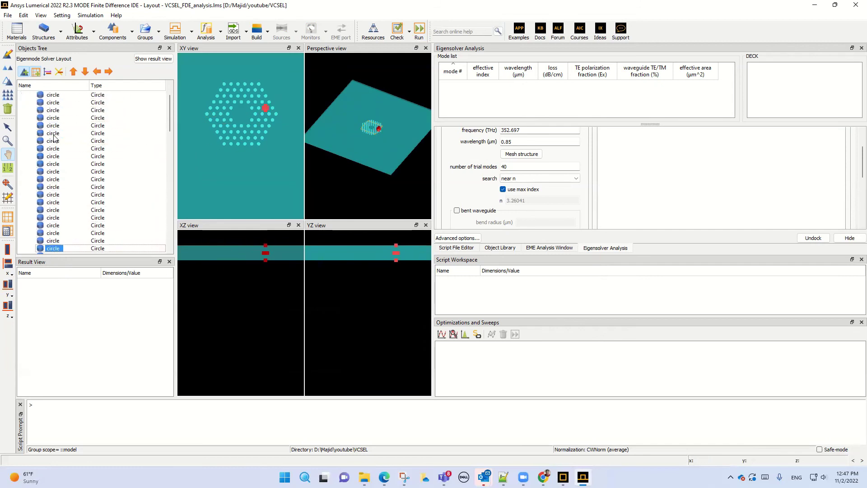
pyautogui.press('Up')
pyautogui.press('Up')
pyautogui.press('Up')
pyautogui.press('Up')
pyautogui.press('Up')
pyautogui.press('Up')
pyautogui.press('Up')
pyautogui.press('Up')
pyautogui.press('Up')
pyautogui.press('Up')
pyautogui.press('Up')
pyautogui.press('Up')
pyautogui.press('Up')
pyautogui.press('Up')
pyautogui.press('Up')
pyautogui.press('Up')
pyautogui.press('Up')
pyautogui.press('Up')
pyautogui.press('Up')
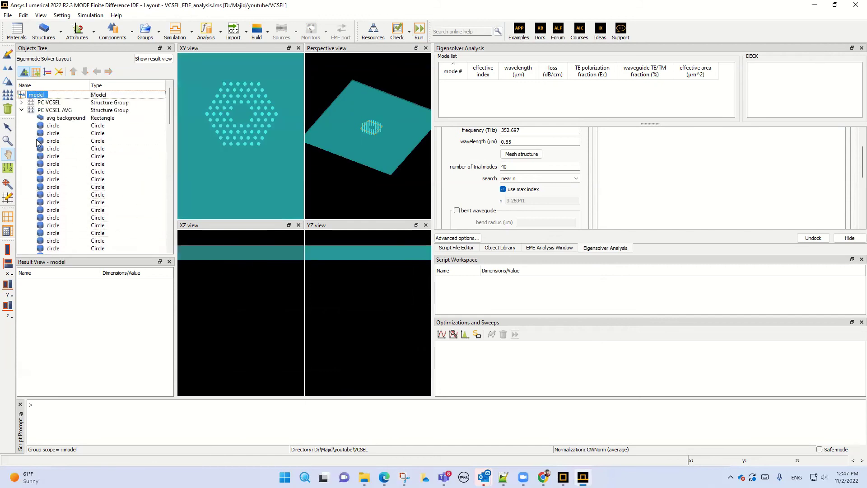
pyautogui.click(56, 120)
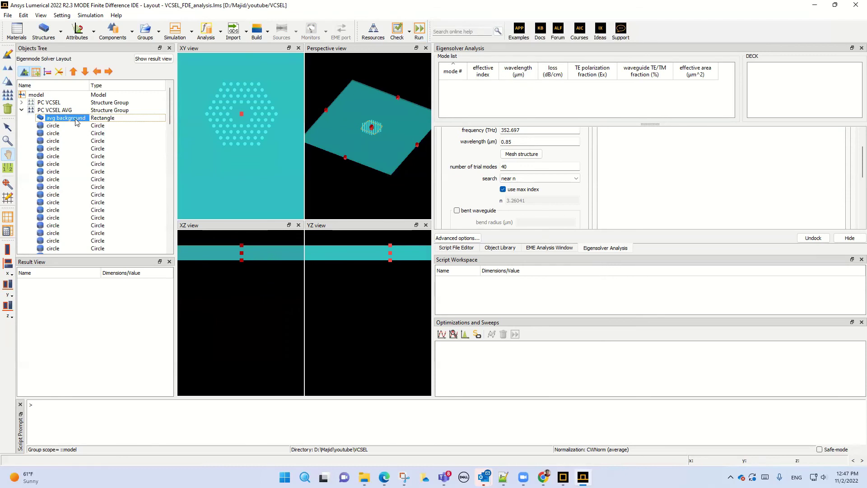
# Examine the material index defined for the avg background rectangle without changing it.
pyautogui.doubleClick(93, 123)
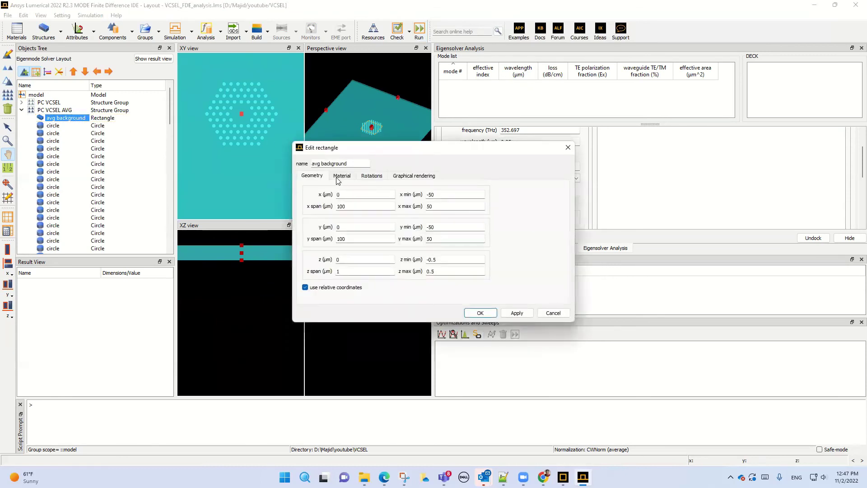
pyautogui.click(338, 177)
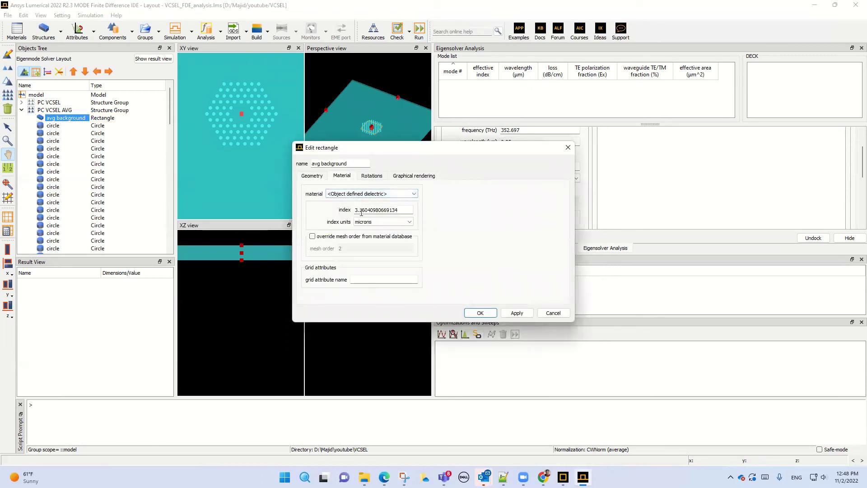
pyautogui.moveTo(409, 211); pyautogui.dragTo(338, 207)
pyautogui.click(552, 312)
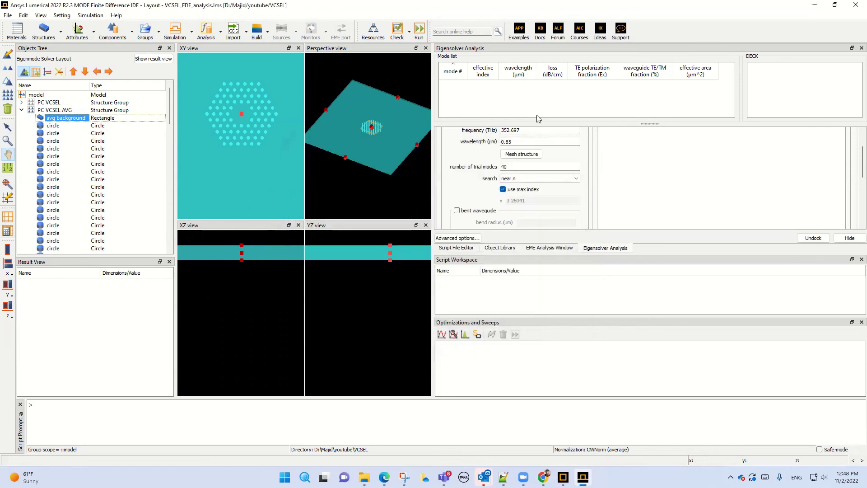
# Run the FDE solver on the averaged-index structure and calculate its modes with 40 trial modes near the maximum index.
pyautogui.click(419, 30)
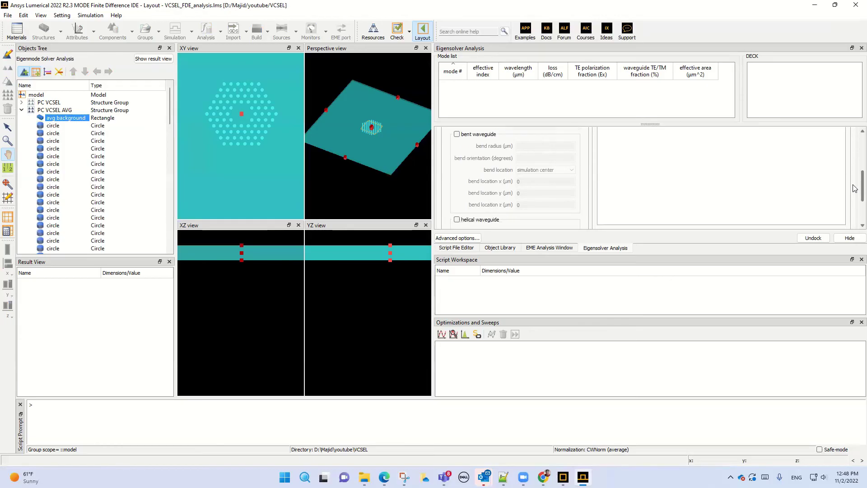
pyautogui.scroll(-5, 569, 181)
pyautogui.click(545, 187)
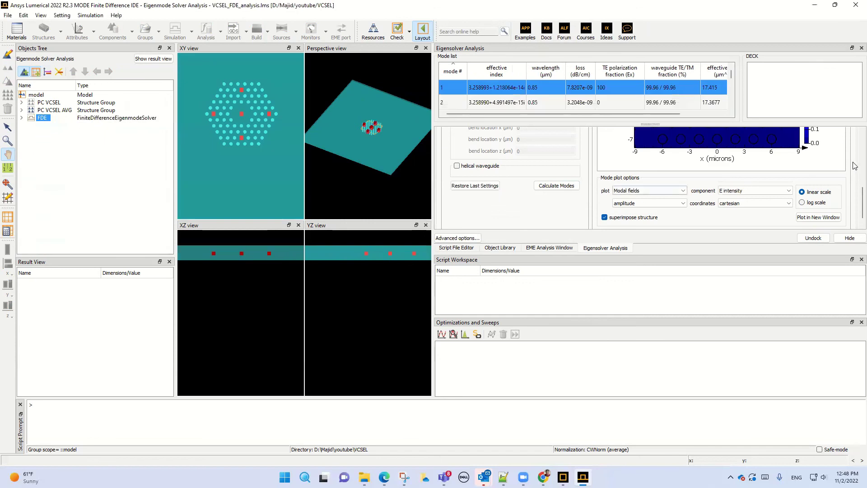
# Widen the mode list to include the effective area column and compare the properties and field profiles of modes 1 to 5.
pyautogui.scroll(5, 855, 194)
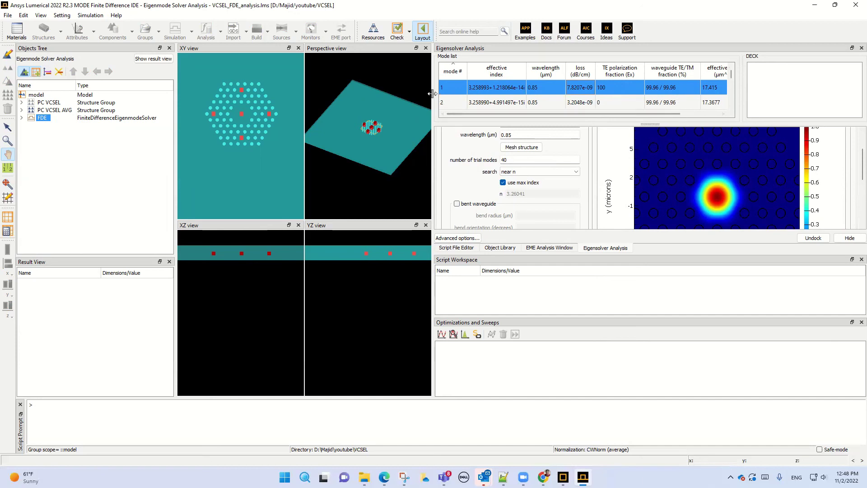
pyautogui.moveTo(432, 97); pyautogui.dragTo(386, 97)
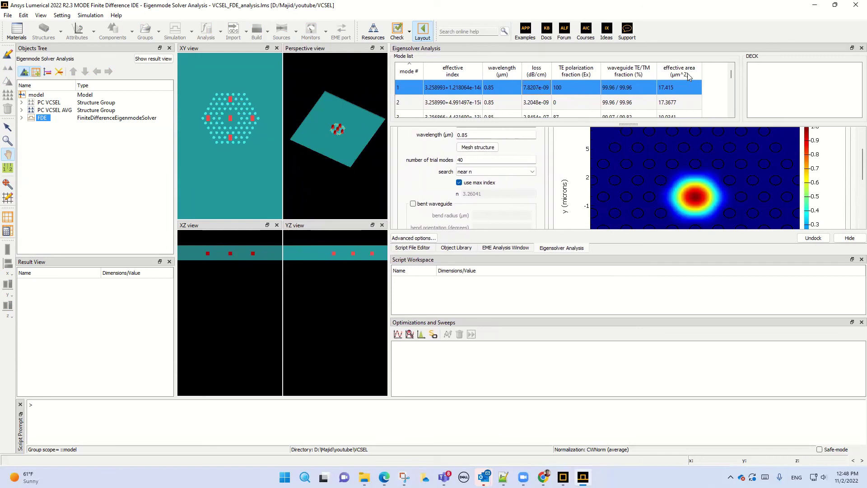
pyautogui.press('Down')
pyautogui.press('Down')
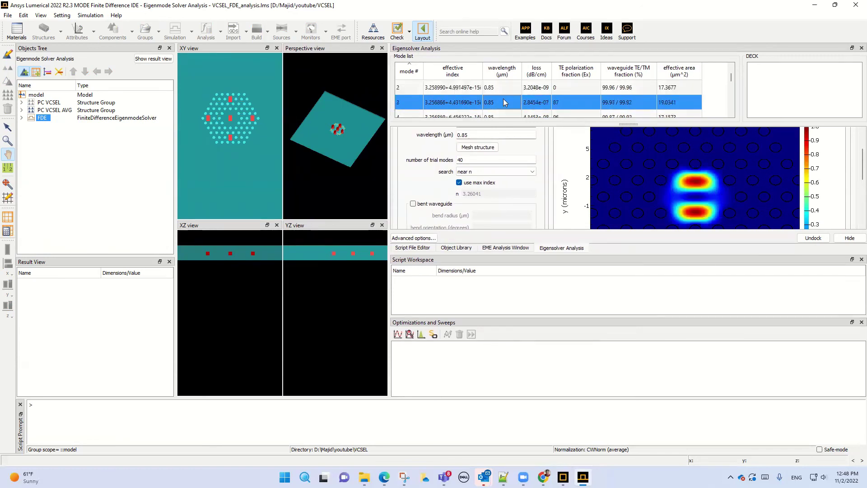
pyautogui.press('Up')
pyautogui.press('Down')
pyautogui.press('Down')
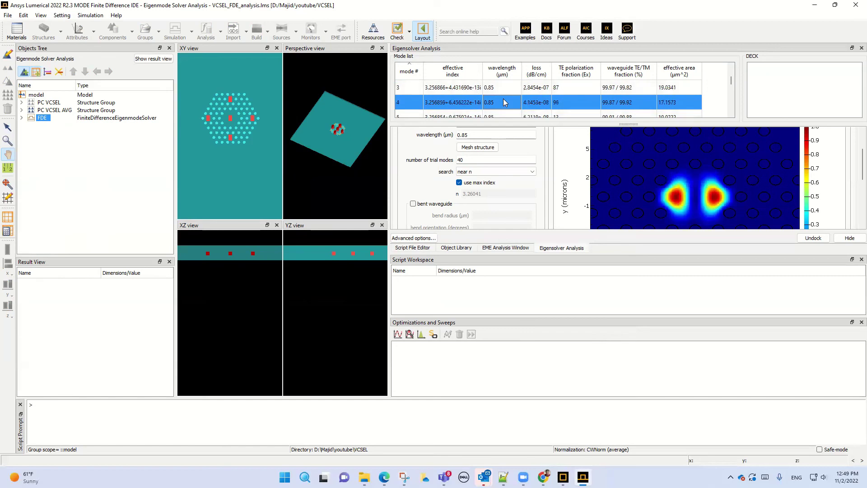
pyautogui.press('Down')
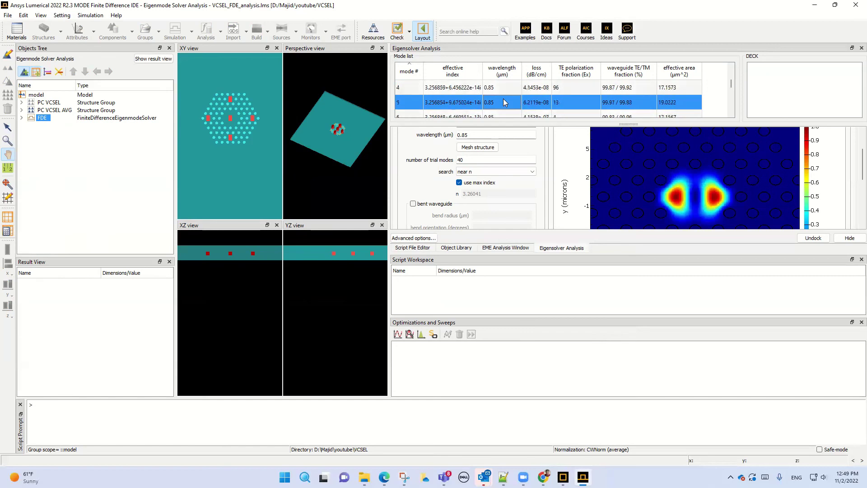
# Compare the losses, polarization fractions and field profiles of modes 6 to 12, and go back up through the mode list.
pyautogui.press('Down')
pyautogui.press('Down')
pyautogui.press('Down')
pyautogui.press('Down')
pyautogui.press('Down')
pyautogui.press('Down')
pyautogui.press('Up')
pyautogui.press('Up')
pyautogui.press('Up')
pyautogui.press('Up')
pyautogui.press('Up')
pyautogui.press('Up')
pyautogui.press('Up')
pyautogui.press('Up')
pyautogui.press('Up')
pyautogui.press('Up')
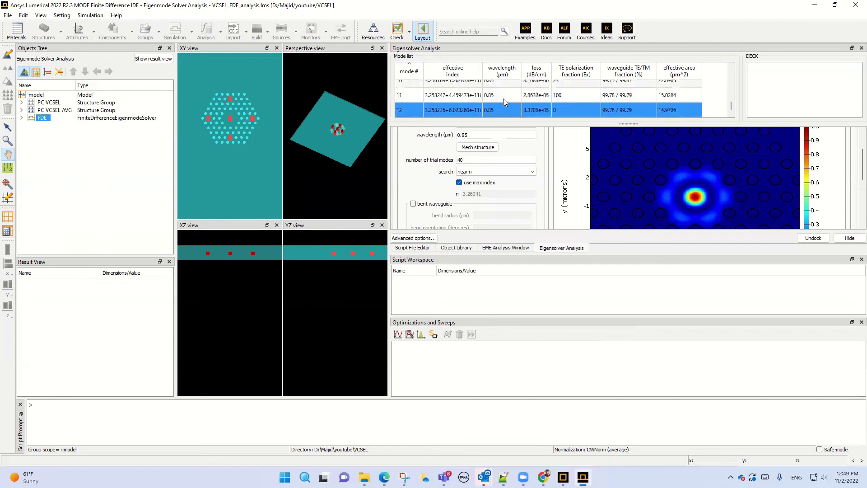